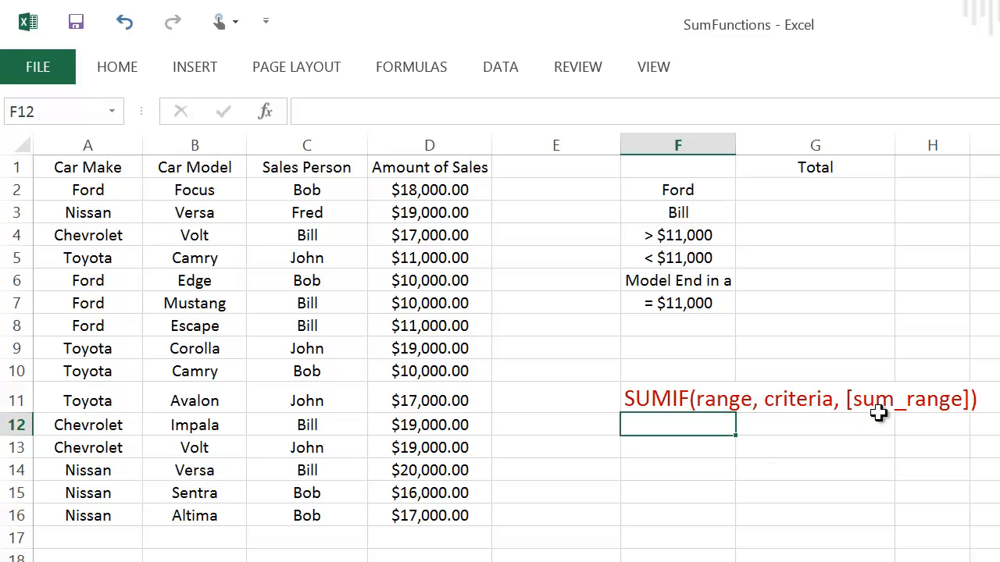
In G2, enter a SUMIF formula that totals D2:D16 where the car make in A2:A16 is "Ford"
{"action": "left_click", "coordinate": [811, 188]}
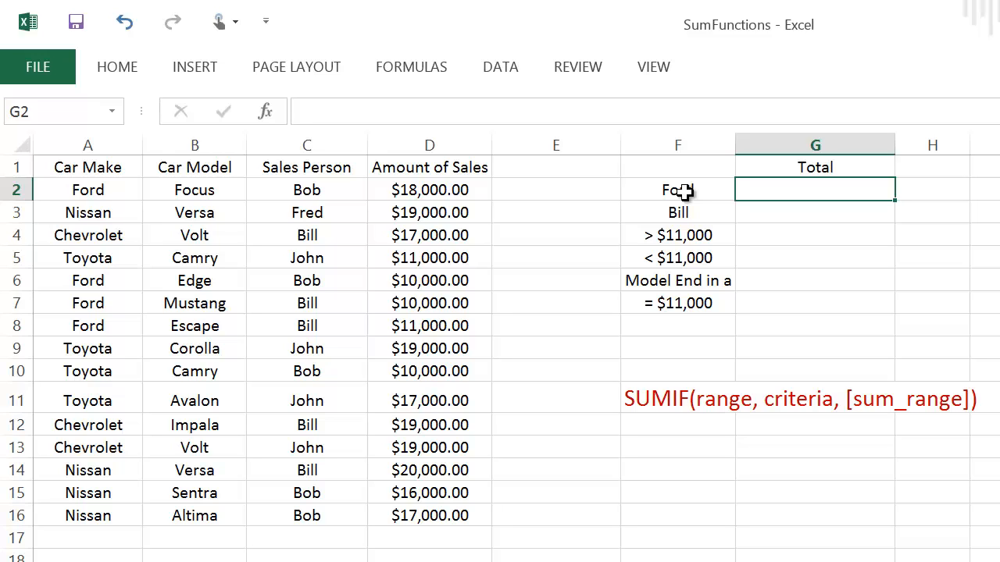
{"action": "type", "text": "="}
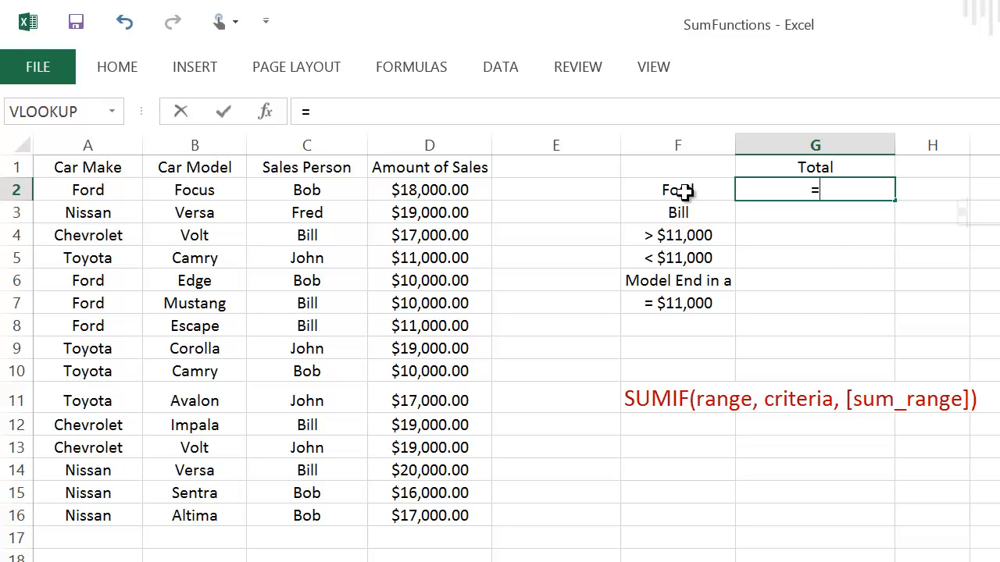
{"action": "type", "text": "sumi"}
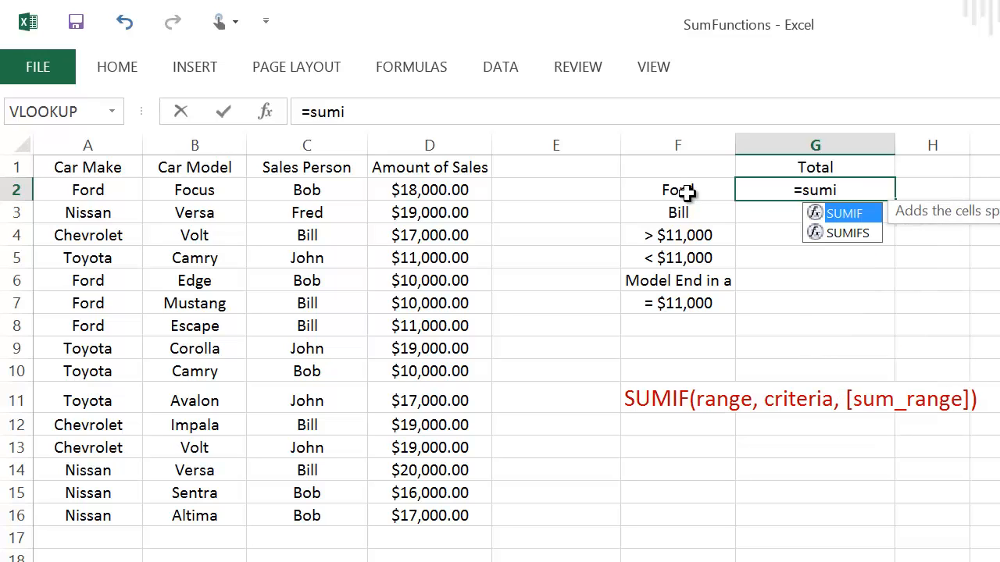
{"action": "type", "text": "f"}
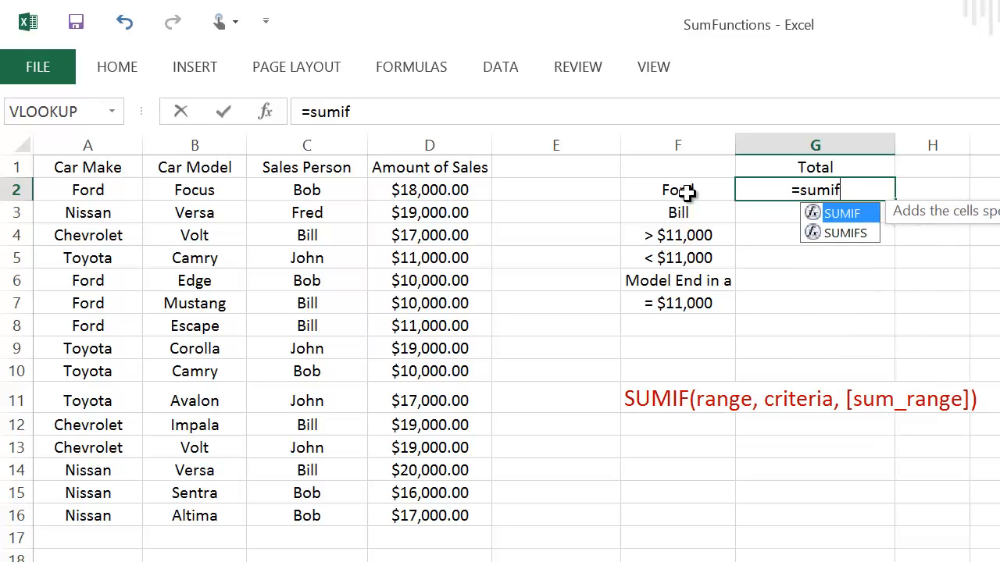
{"action": "double_click", "coordinate": [850, 213]}
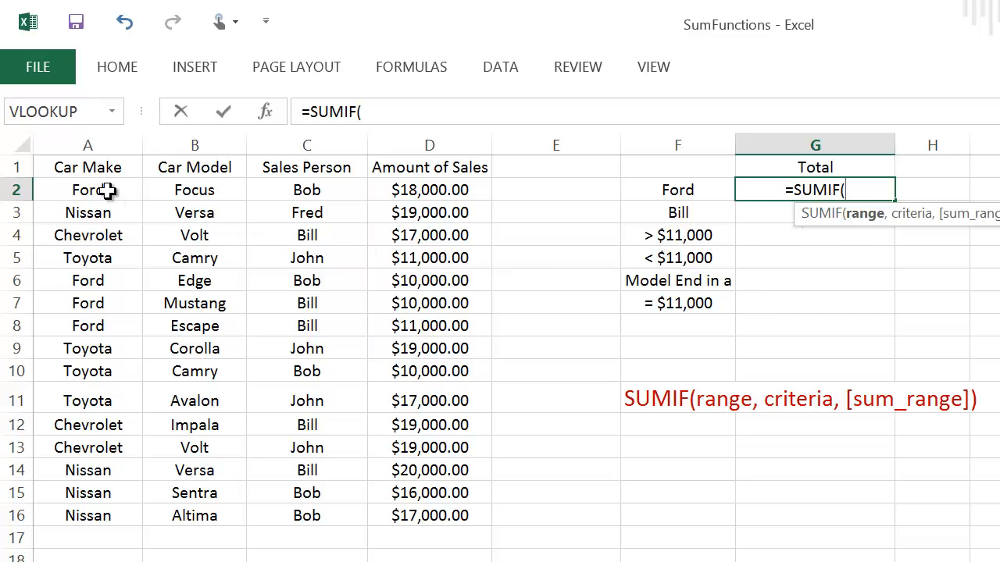
{"action": "left_click_drag", "start_coordinate": [107, 189], "coordinate": [99, 516]}
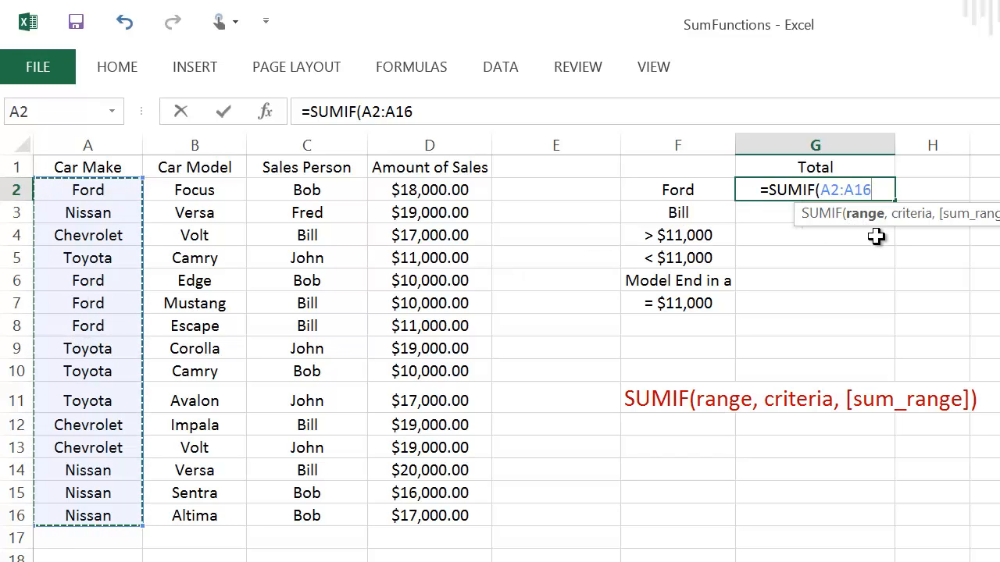
{"action": "type", "text": ","}
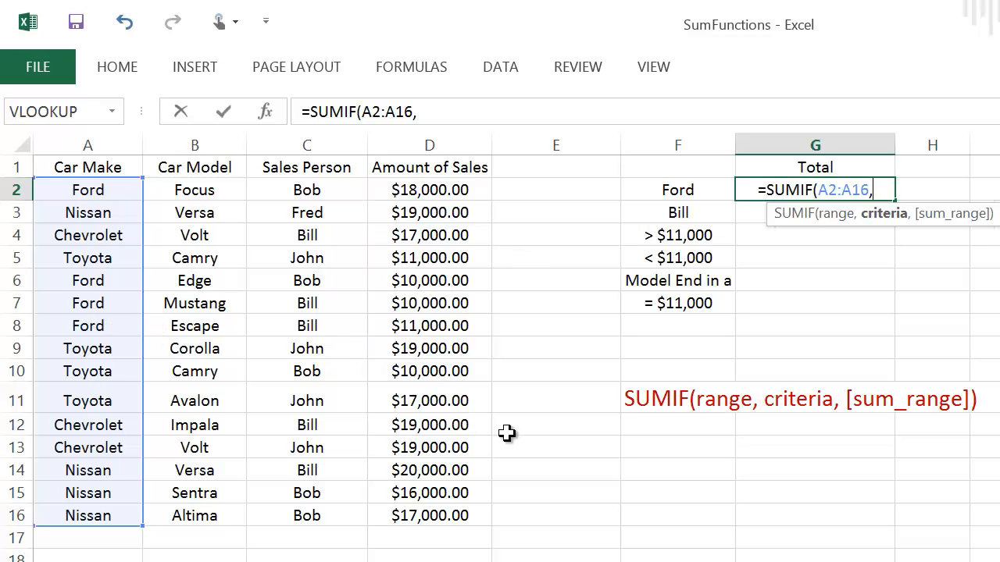
{"action": "type", "text": "\""}
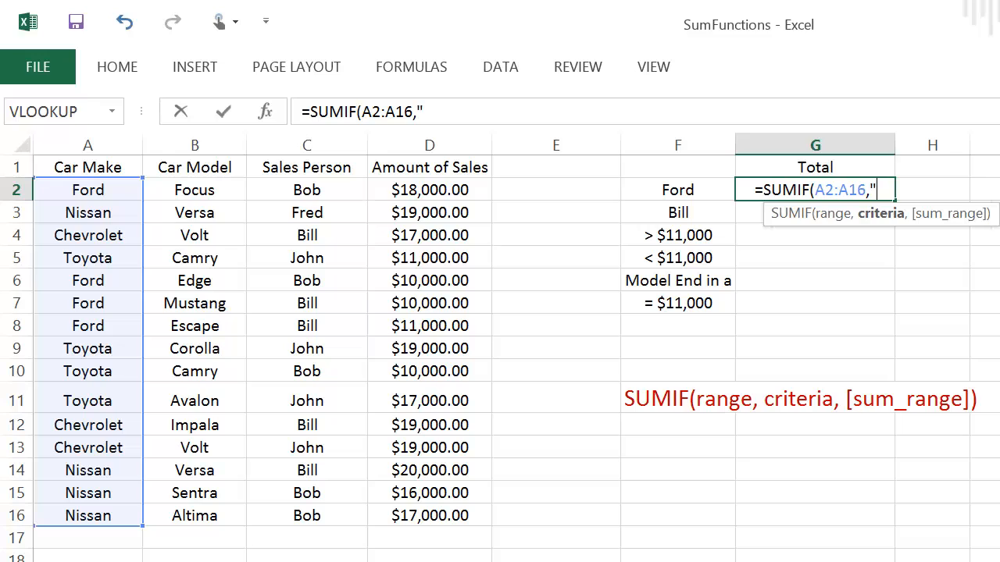
{"action": "type", "text": "For"}
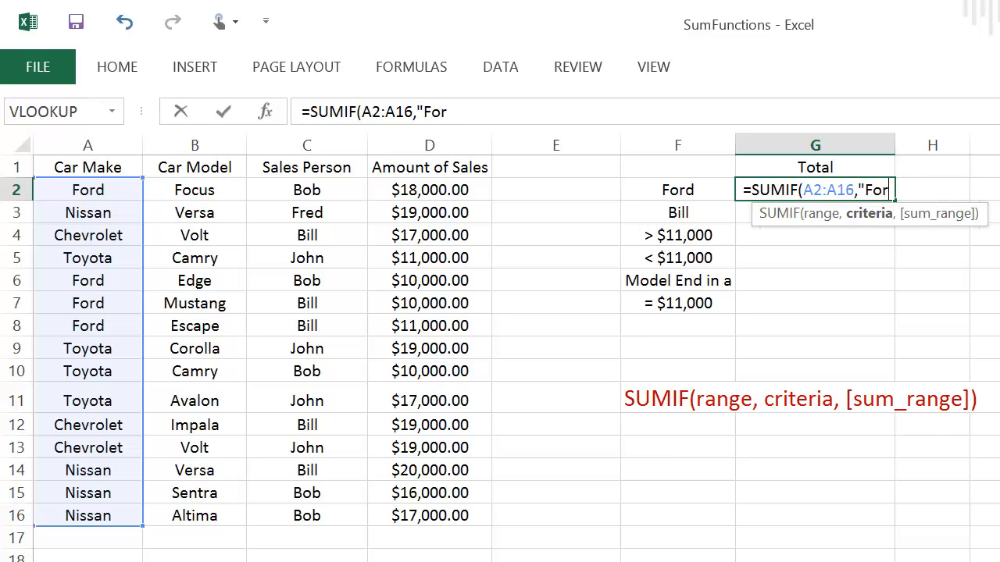
{"action": "type", "text": "d\""}
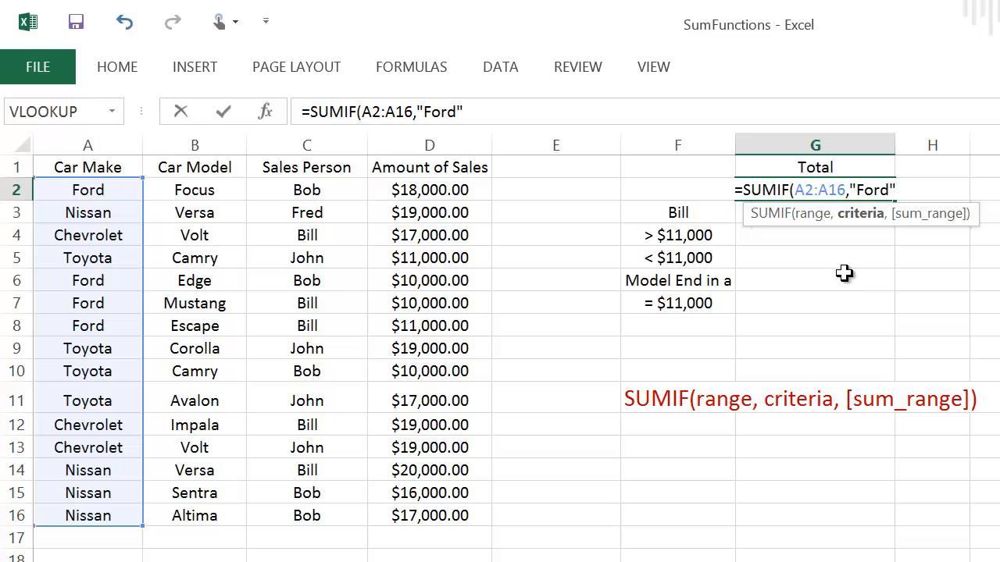
{"action": "type", "text": ","}
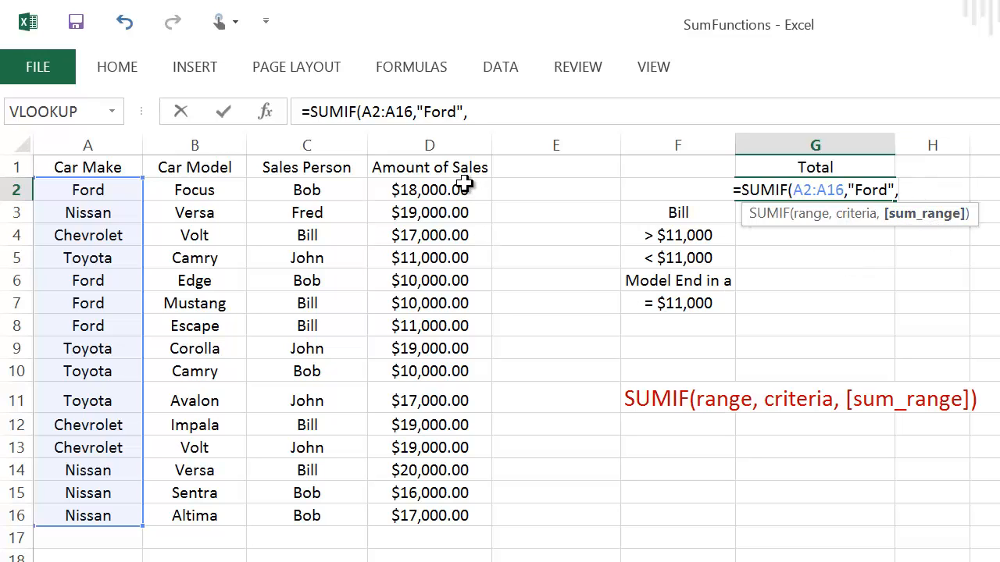
{"action": "left_click_drag", "start_coordinate": [461, 186], "coordinate": [424, 527]}
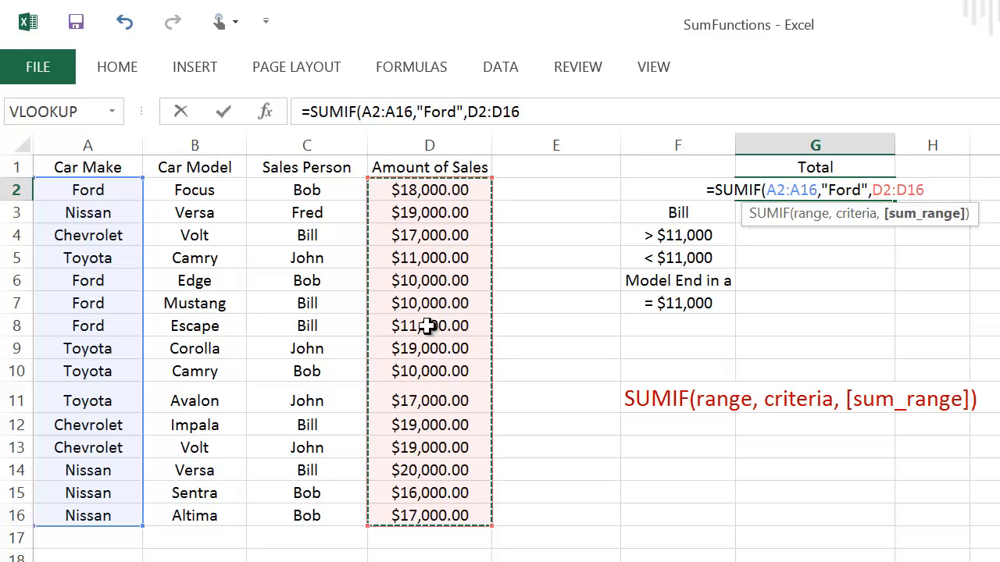
{"action": "key", "text": "Return"}
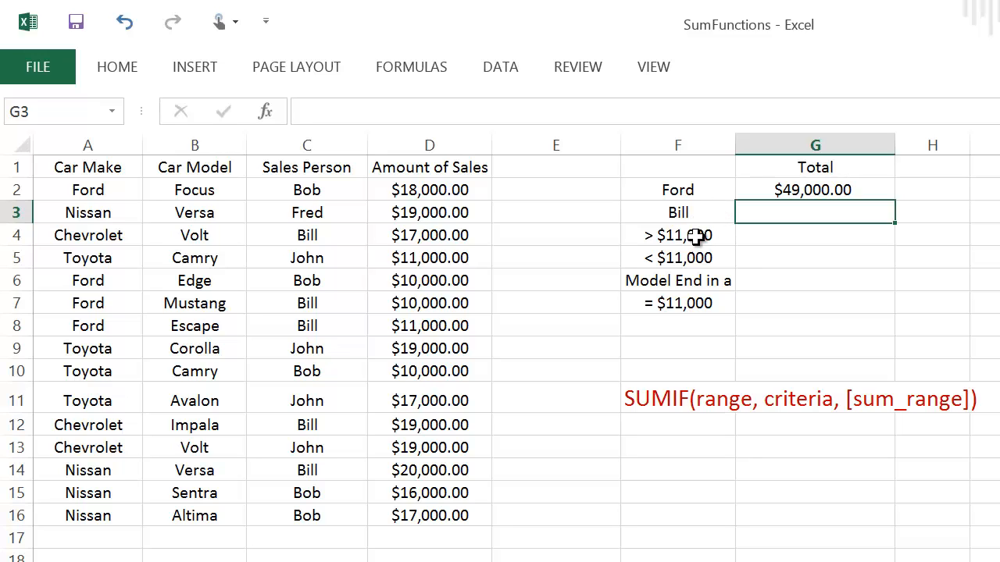
{"action": "left_click_drag", "start_coordinate": [678, 372], "coordinate": [656, 467]}
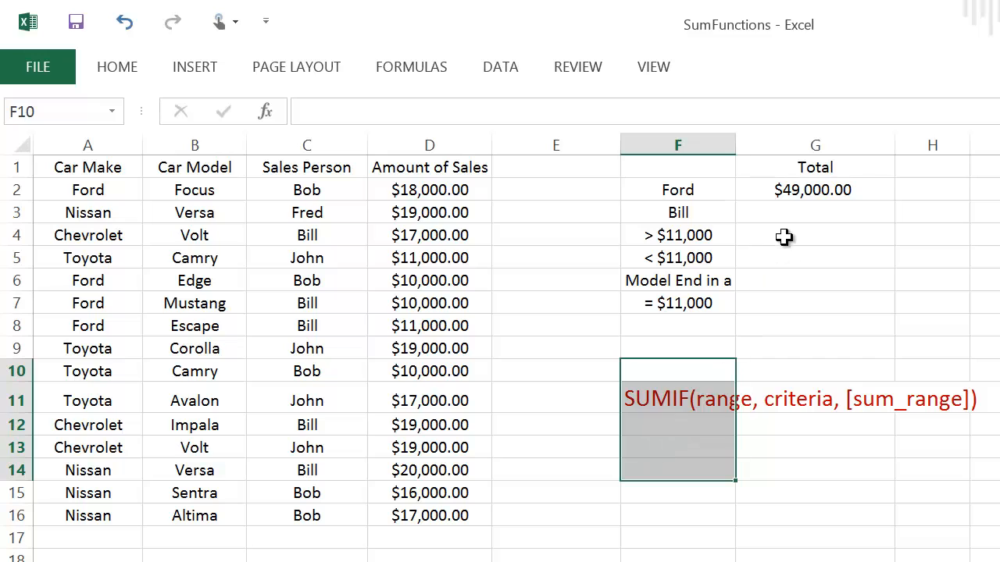
In G3, enter a SUMIF formula totaling D2:D16 where the sales person in C2:C16 matches the name labelled in F3, entered as quoted text
{"action": "left_click", "coordinate": [793, 212]}
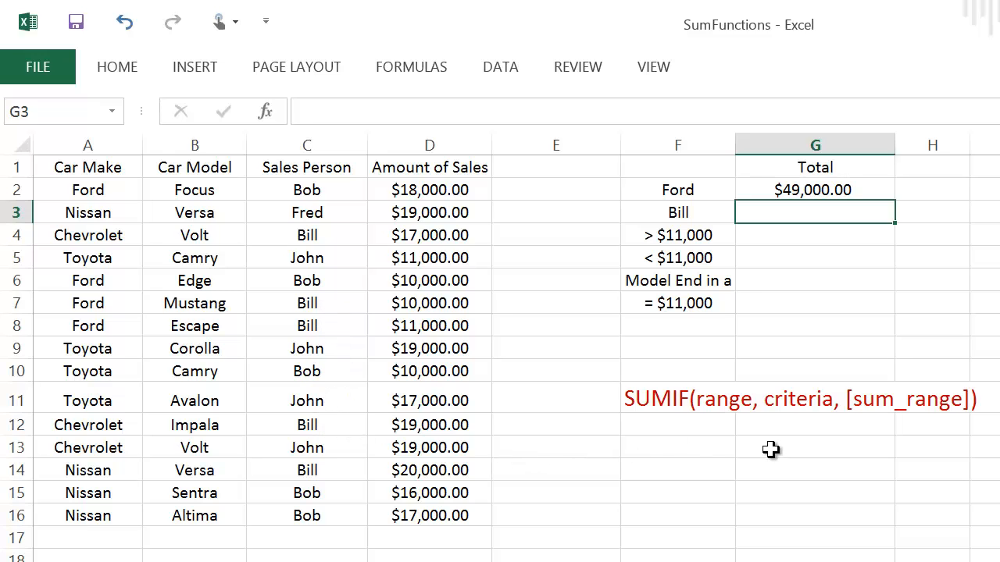
{"action": "type", "text": "=s"}
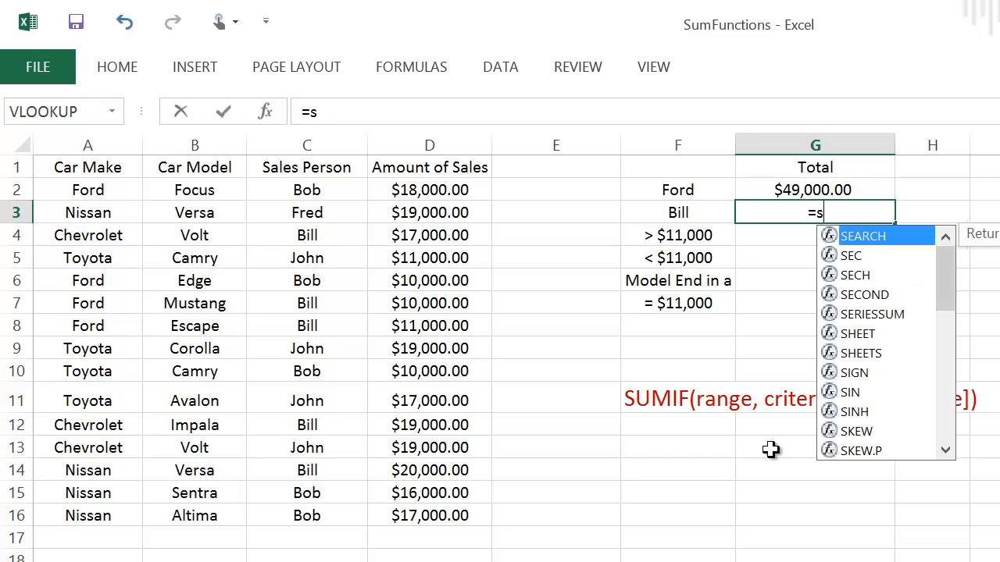
{"action": "type", "text": "umif"}
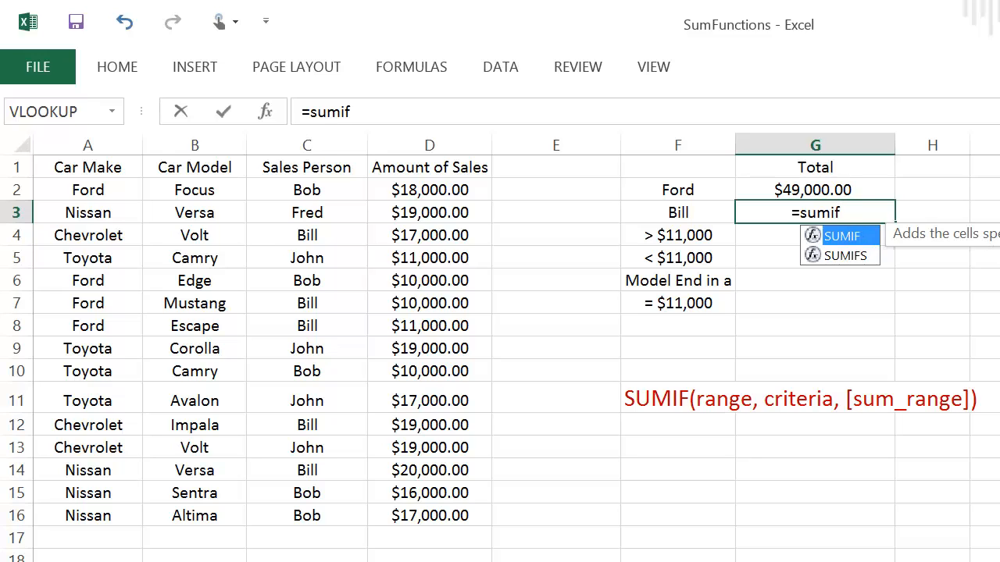
{"action": "type", "text": "("}
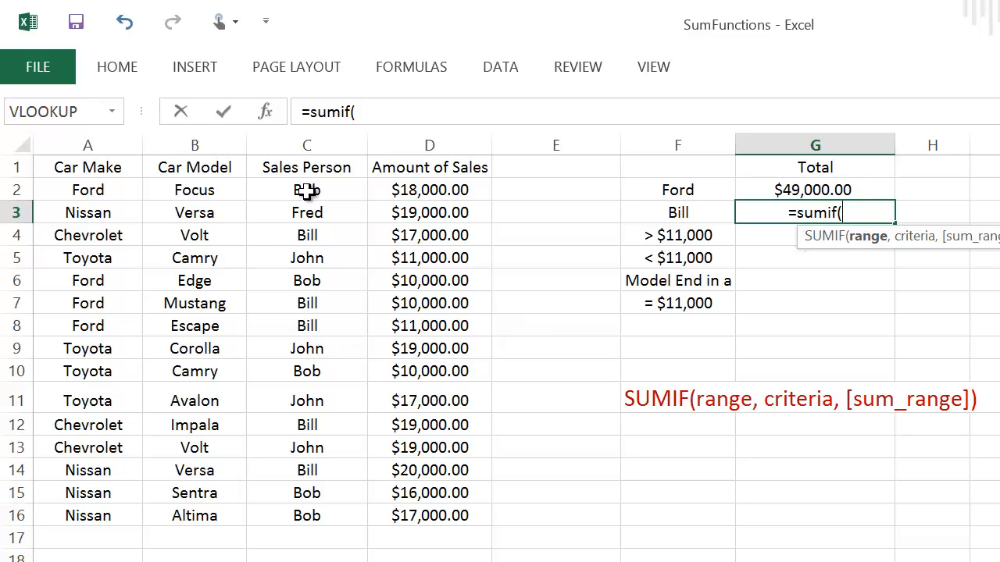
{"action": "left_click_drag", "start_coordinate": [306, 191], "coordinate": [296, 522]}
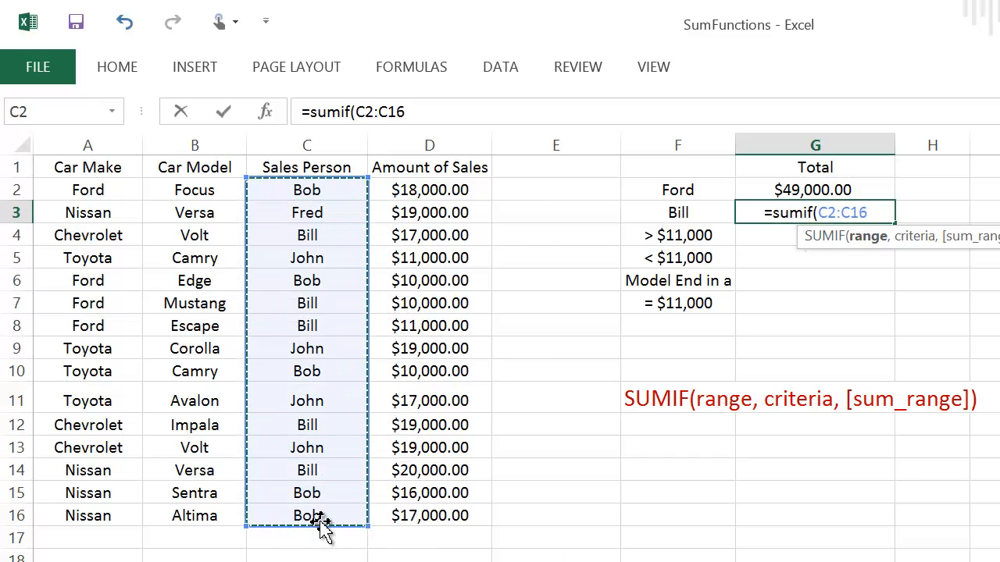
{"action": "type", "text": ","}
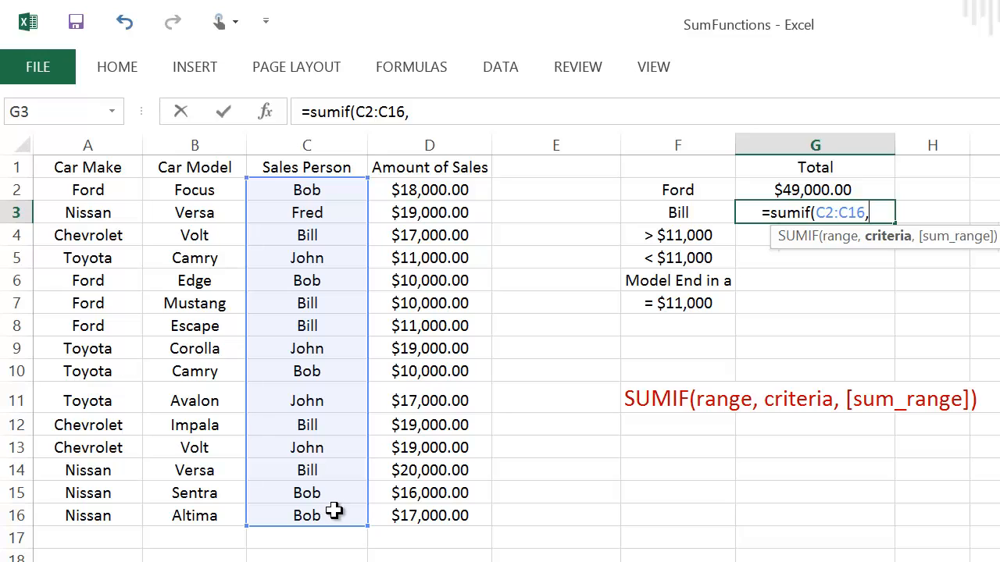
{"action": "type", "text": "\""}
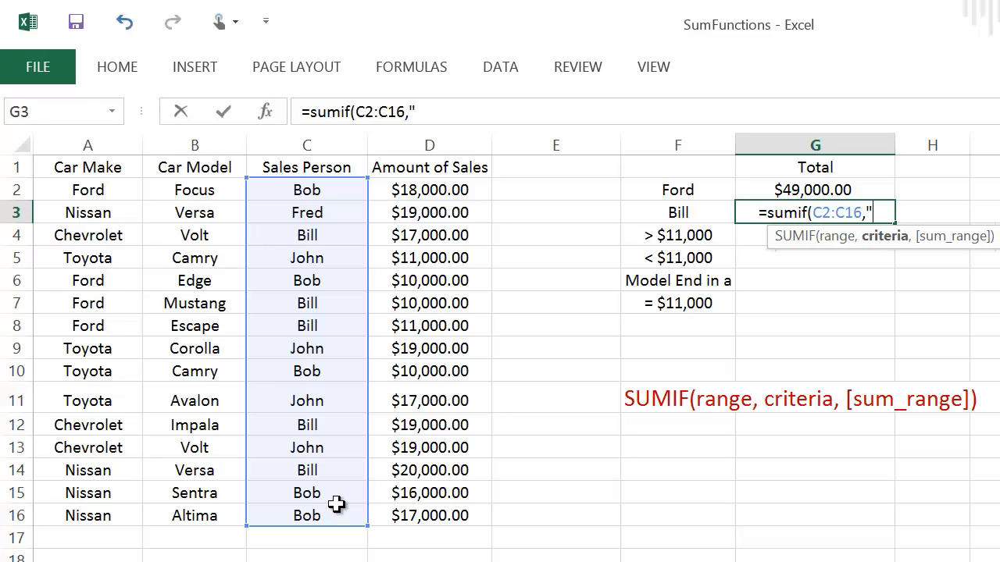
{"action": "type", "text": "Bill"}
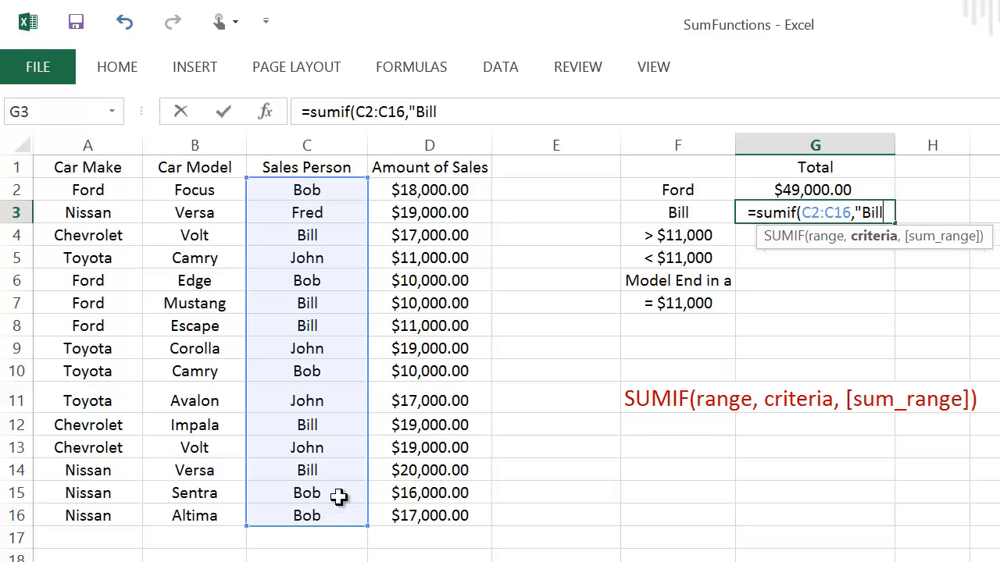
{"action": "type", "text": "\""}
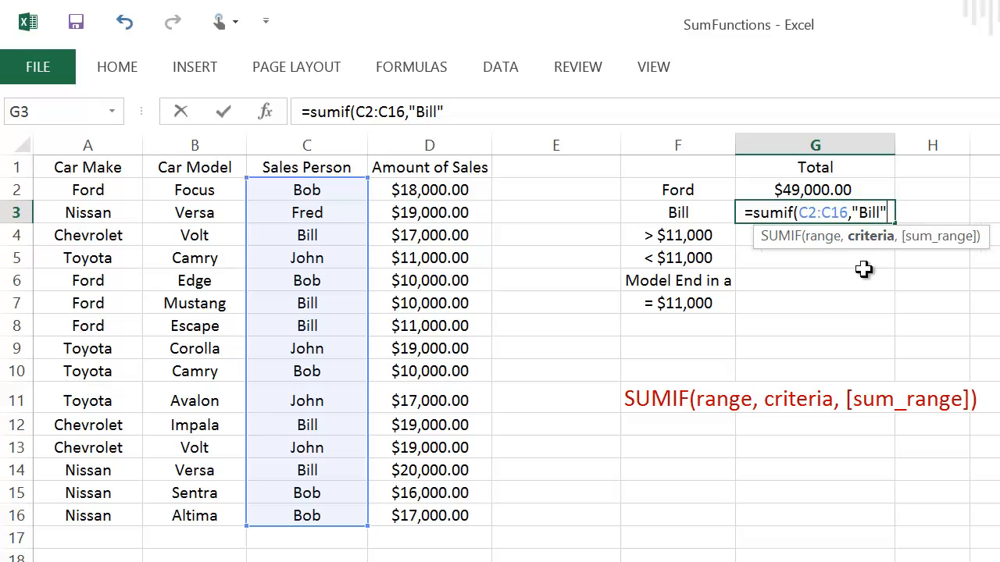
{"action": "type", "text": ","}
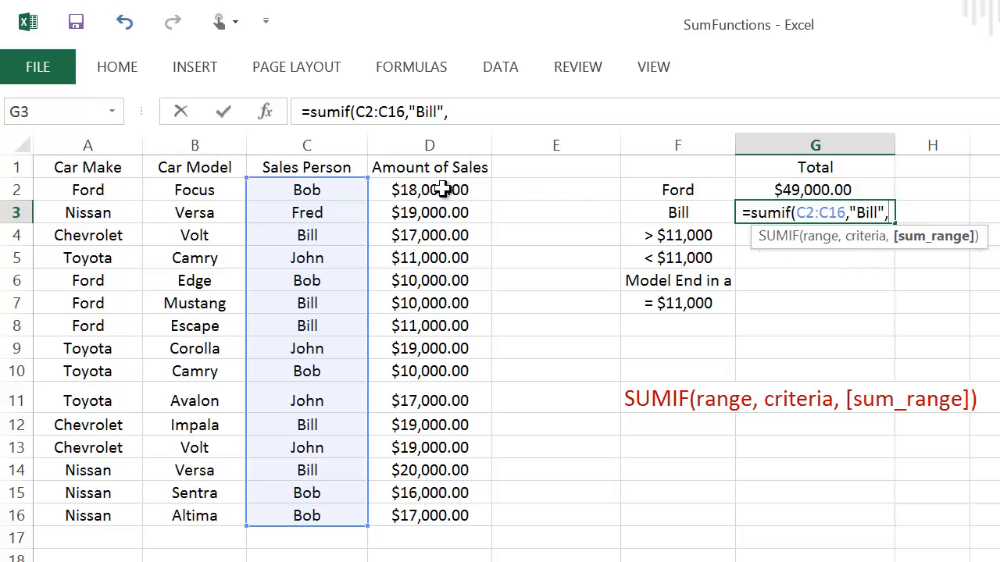
{"action": "left_click_drag", "start_coordinate": [443, 190], "coordinate": [435, 516]}
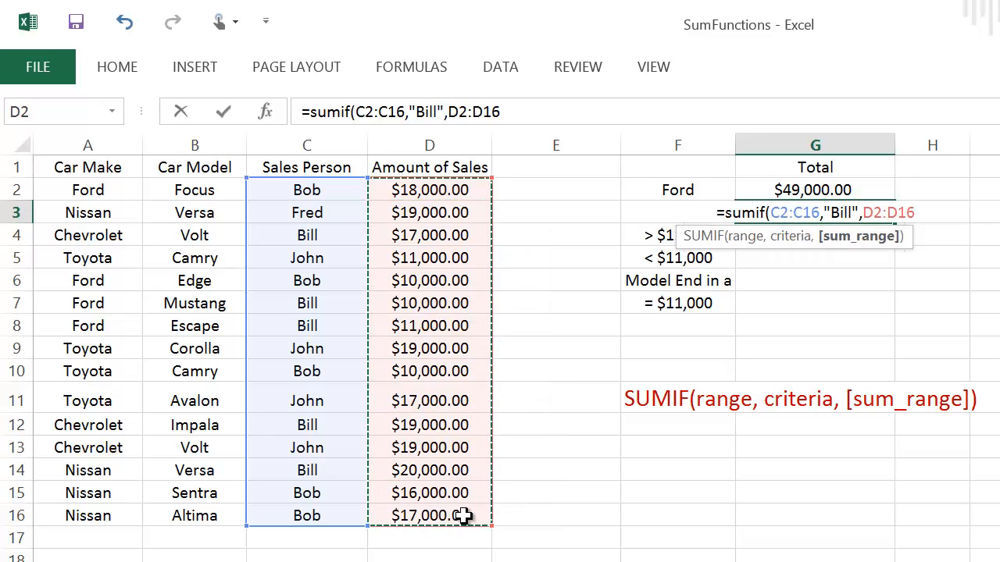
{"action": "key", "text": "Return"}
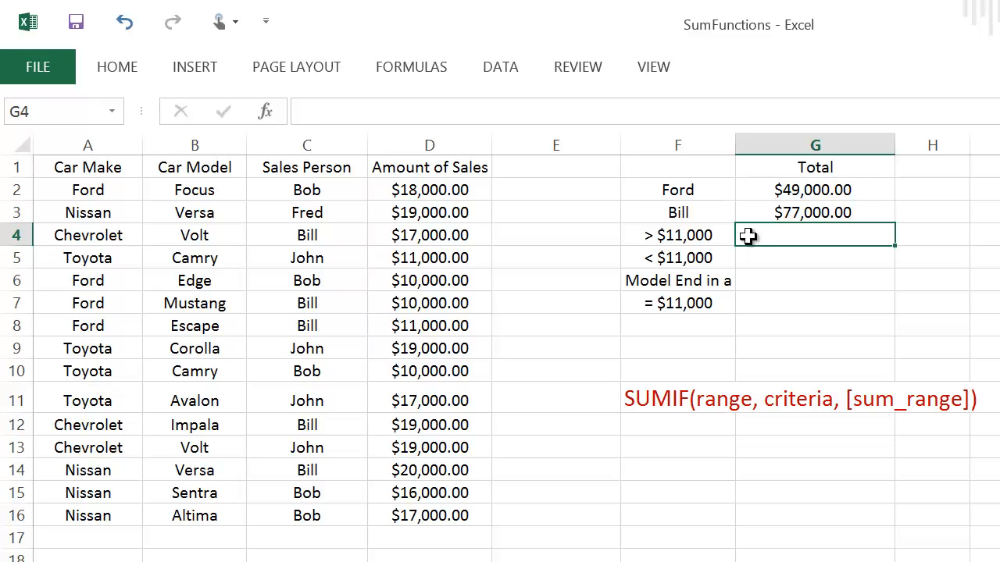
In G4, enter a SUMIF formula with D2:D16 as the range, ">11000" as the criteria and D2:D16 as the sum range
{"action": "type", "text": "="}
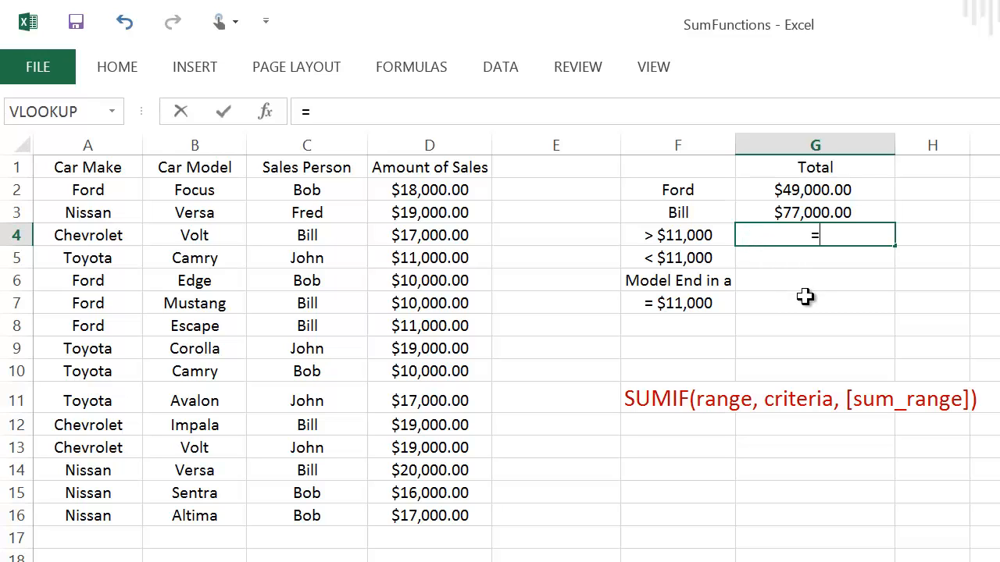
{"action": "type", "text": "su"}
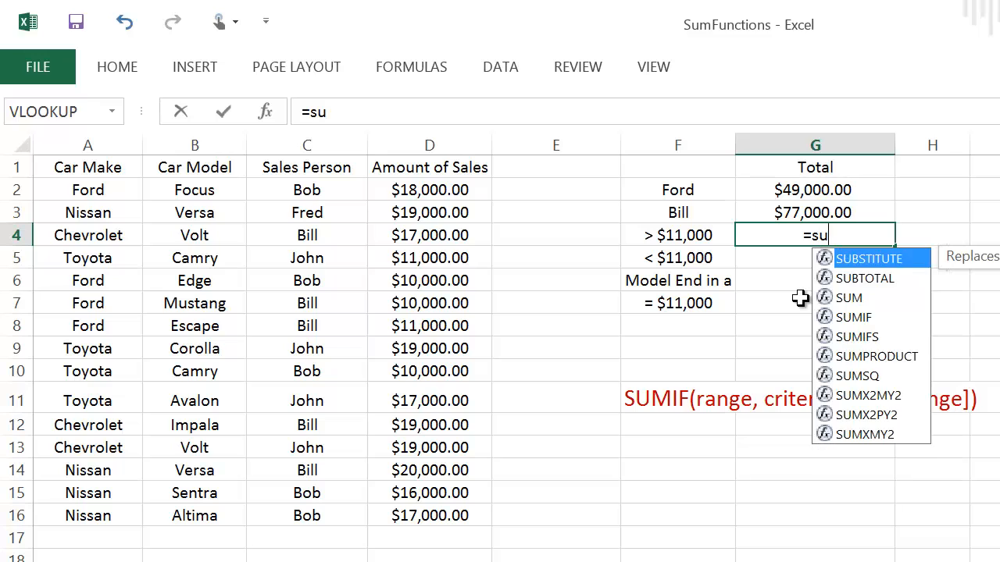
{"action": "type", "text": "mif"}
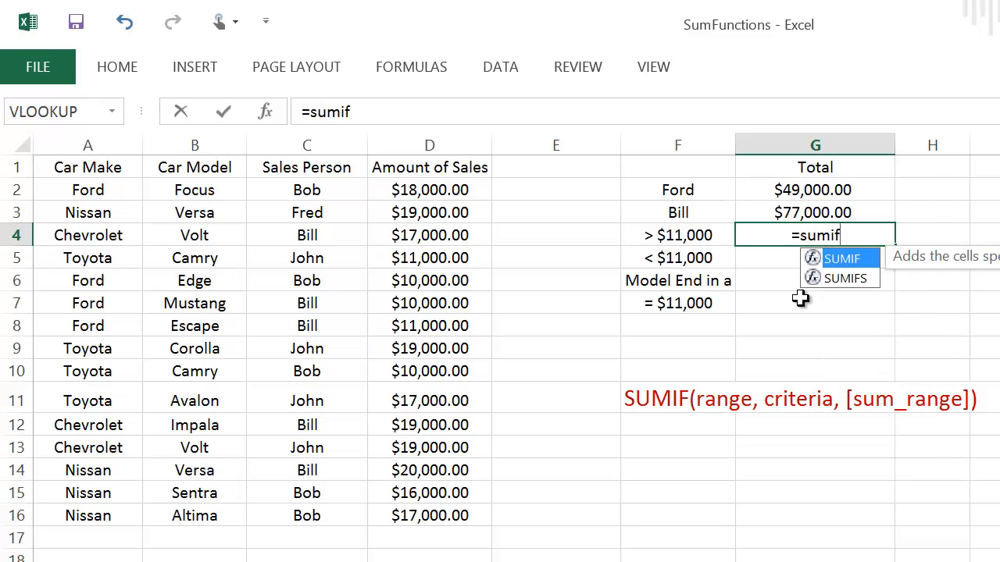
{"action": "double_click", "coordinate": [844, 260]}
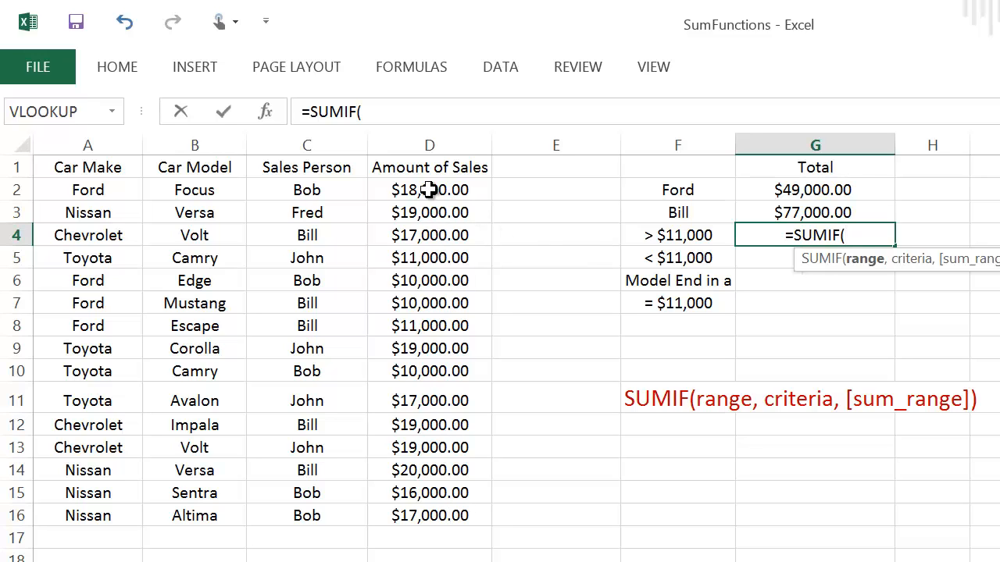
{"action": "left_click_drag", "start_coordinate": [429, 190], "coordinate": [445, 524]}
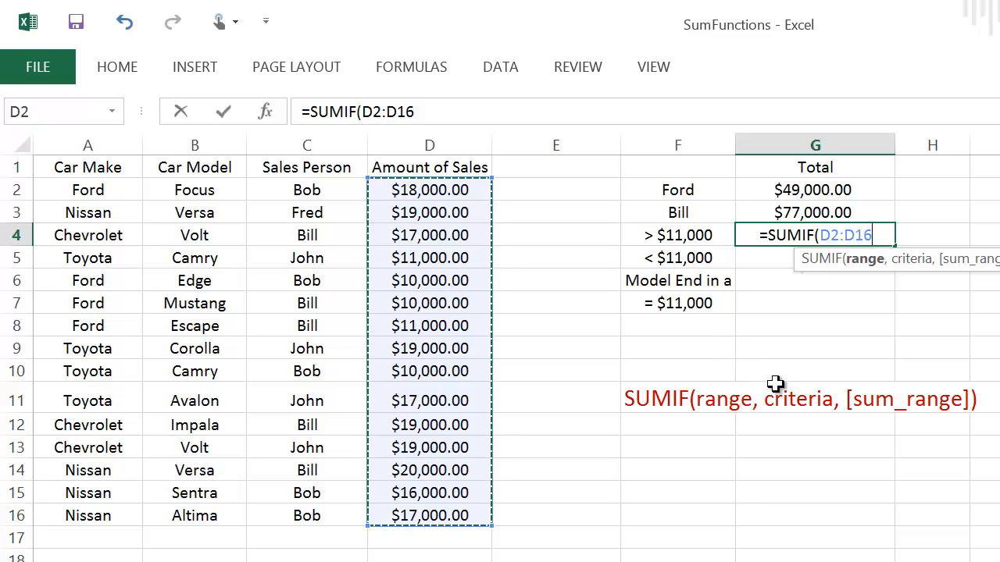
{"action": "type", "text": ","}
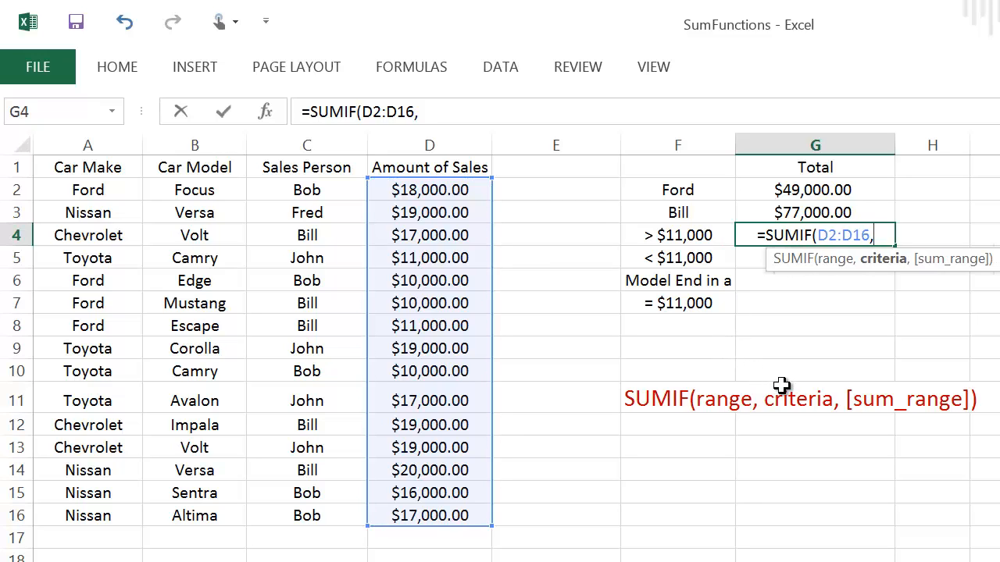
{"action": "type", "text": "\""}
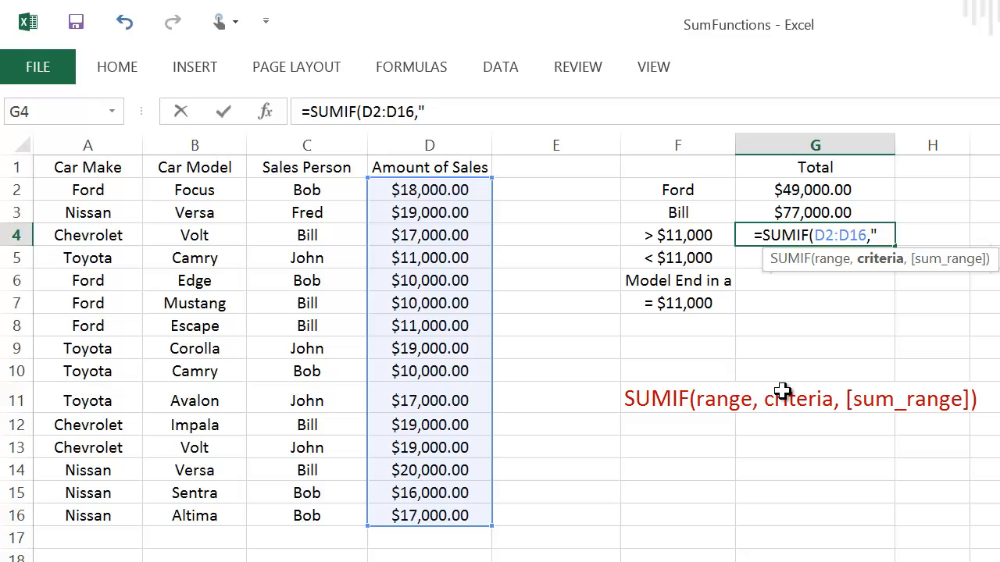
{"action": "type", "text": ">"}
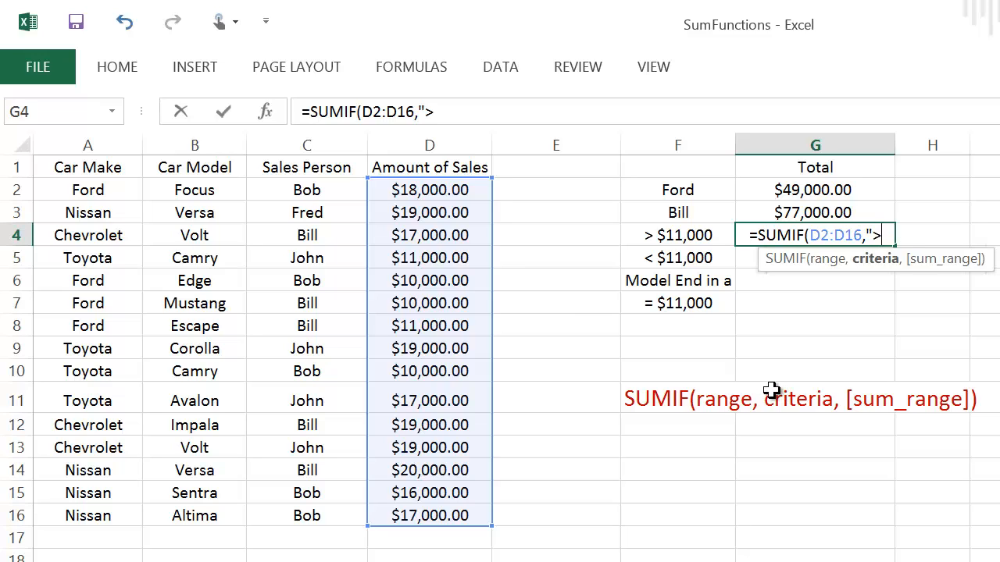
{"action": "type", "text": "11"}
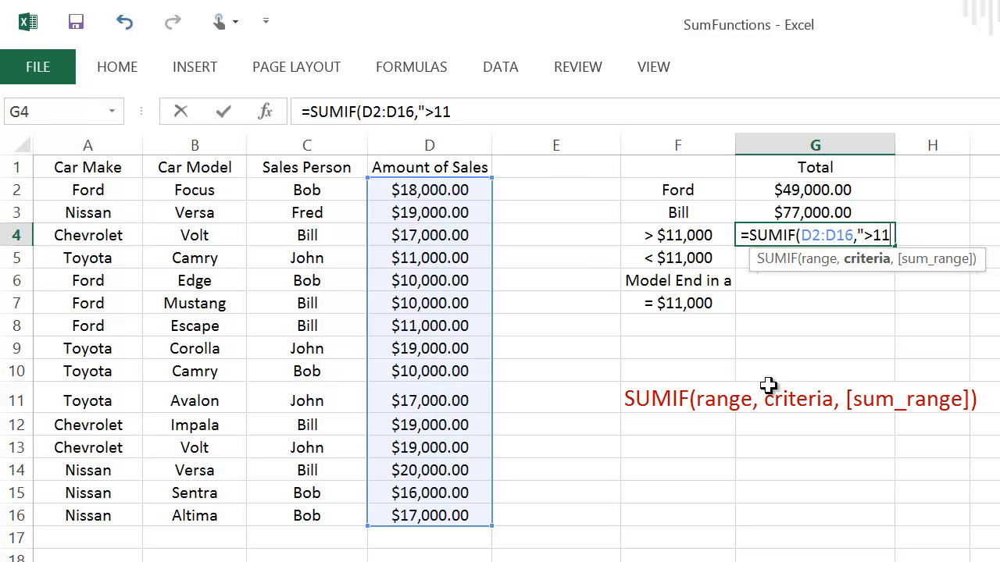
{"action": "type", "text": "000"}
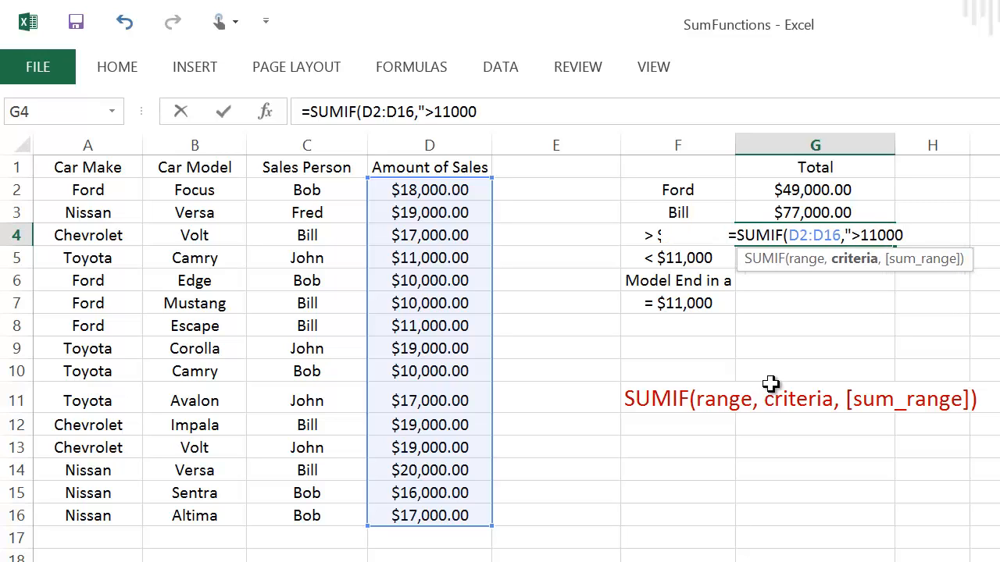
{"action": "type", "text": "\""}
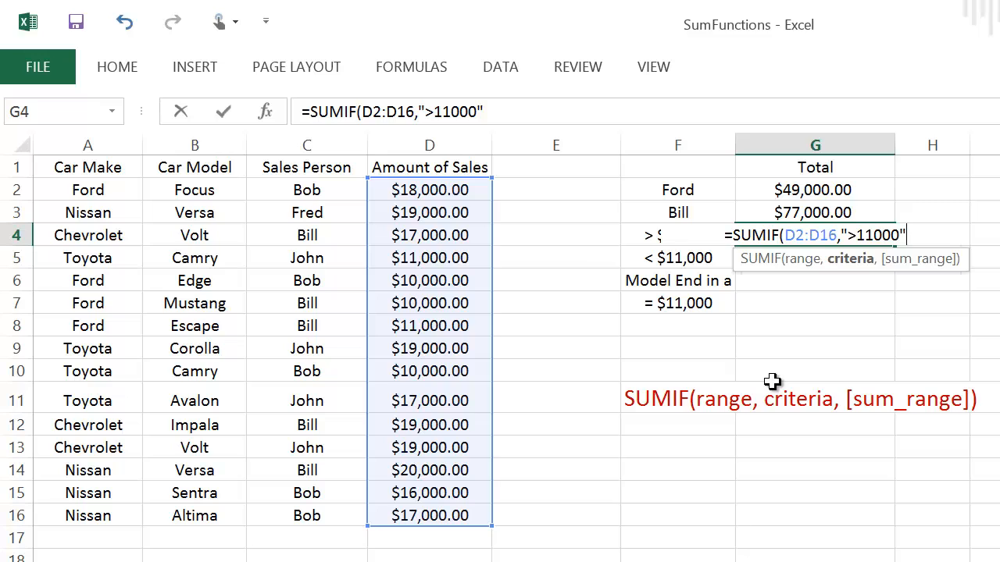
{"action": "type", "text": ","}
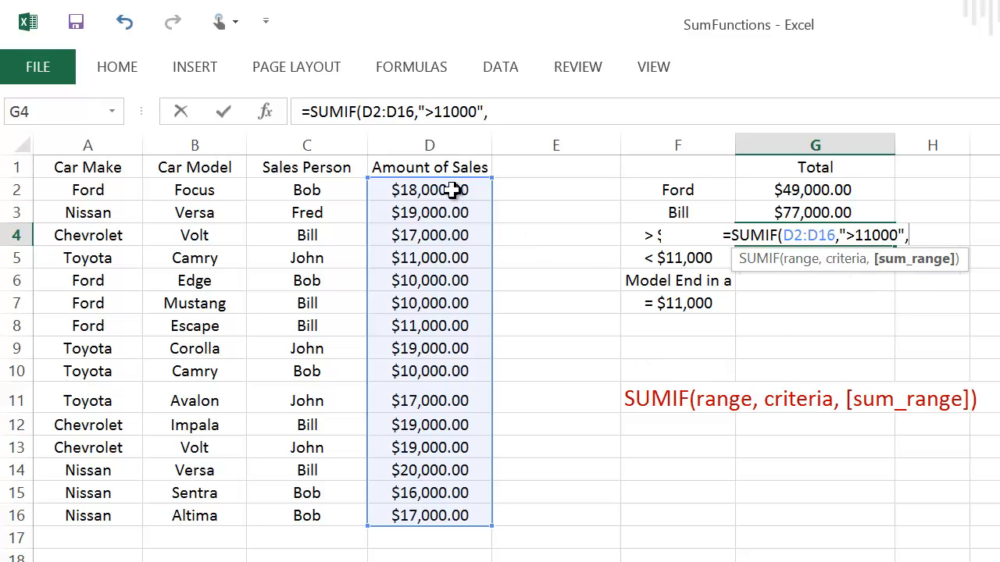
{"action": "left_click_drag", "start_coordinate": [453, 196], "coordinate": [457, 517]}
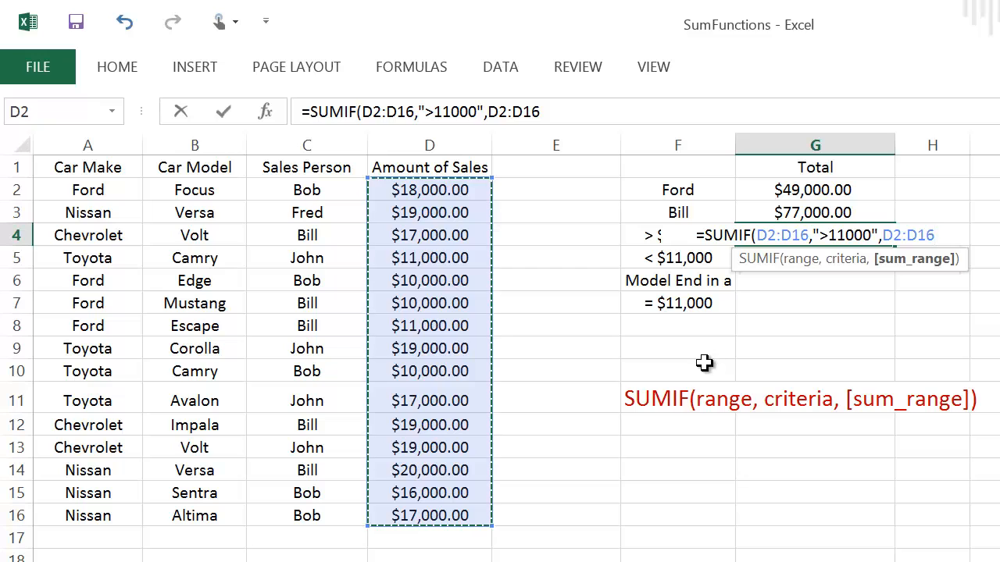
{"action": "key", "text": "Return"}
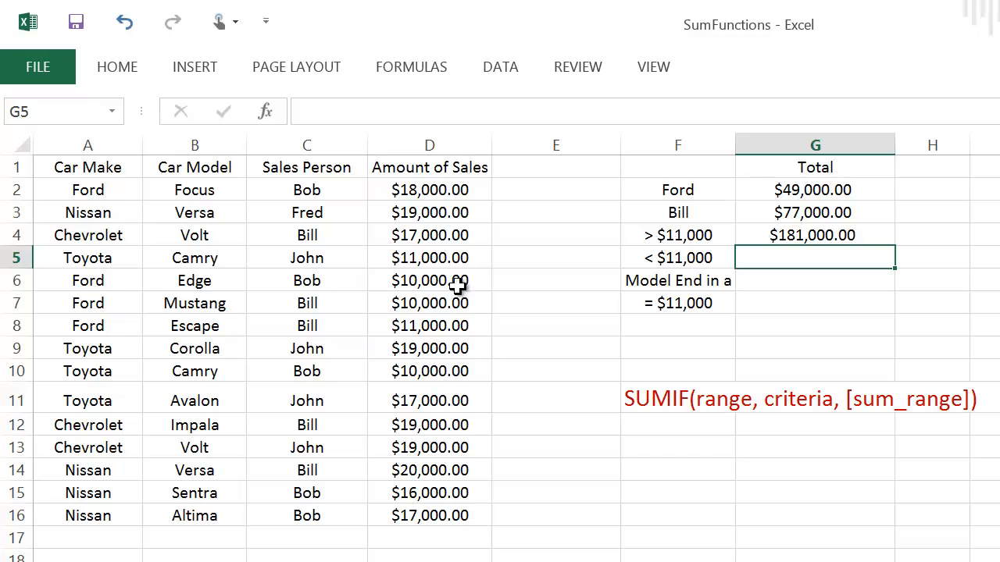
Examine the sales amounts in D5:D8 and D10 against the over-$11,000 criterion, and review the formula in G4
{"action": "left_click", "coordinate": [435, 260]}
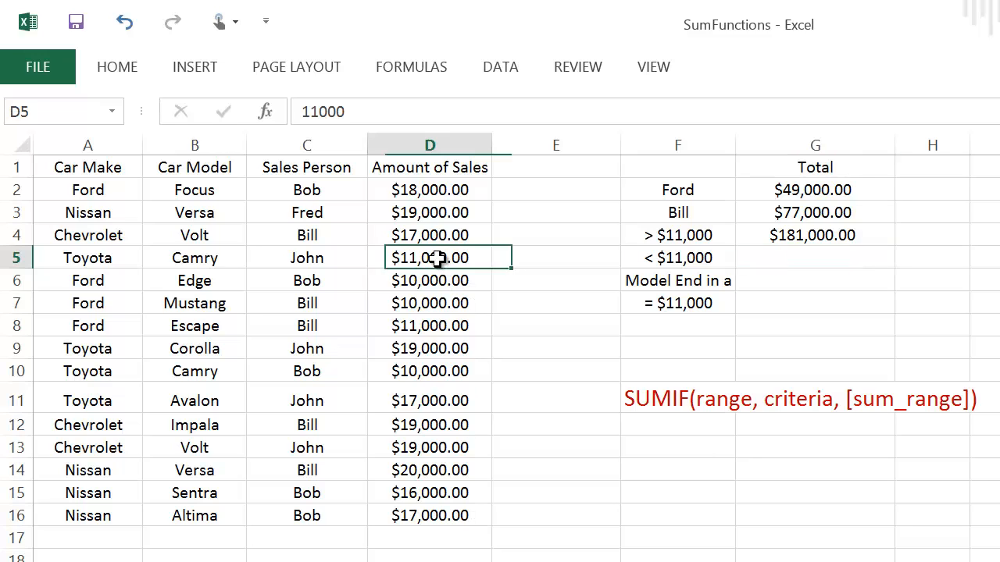
{"action": "left_click", "coordinate": [435, 280]}
{"action": "left_click", "coordinate": [433, 302]}
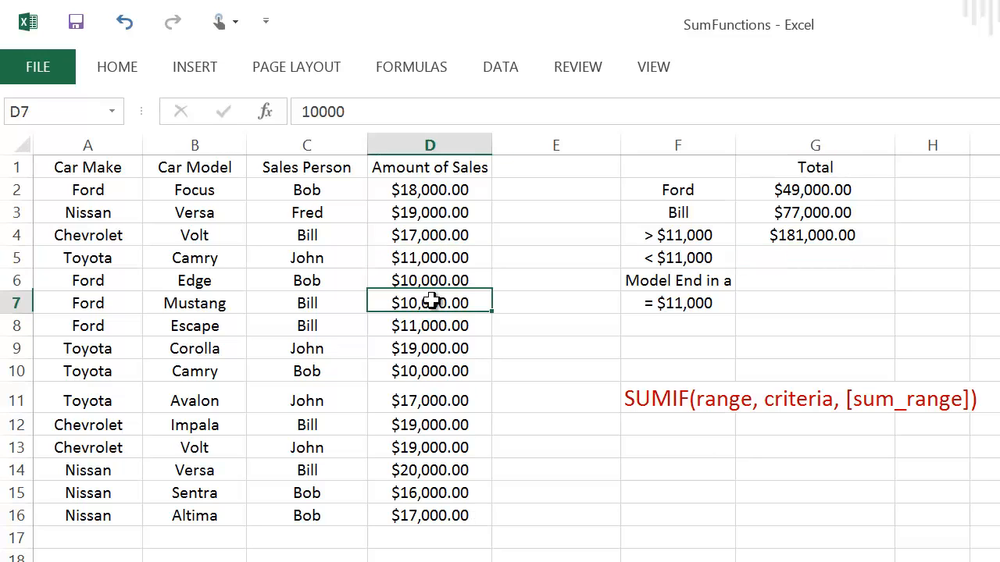
{"action": "left_click", "coordinate": [432, 326]}
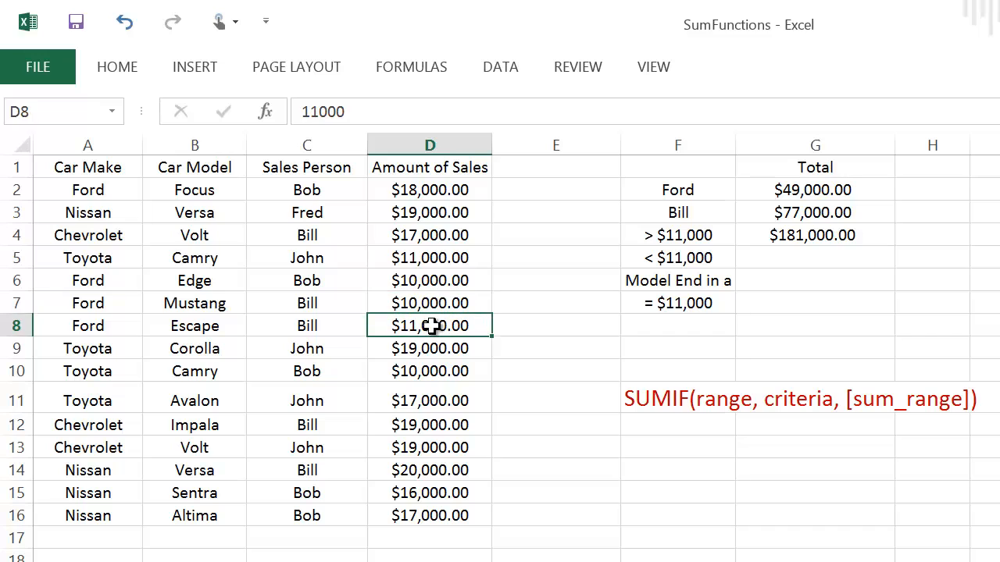
{"action": "left_click", "coordinate": [435, 373]}
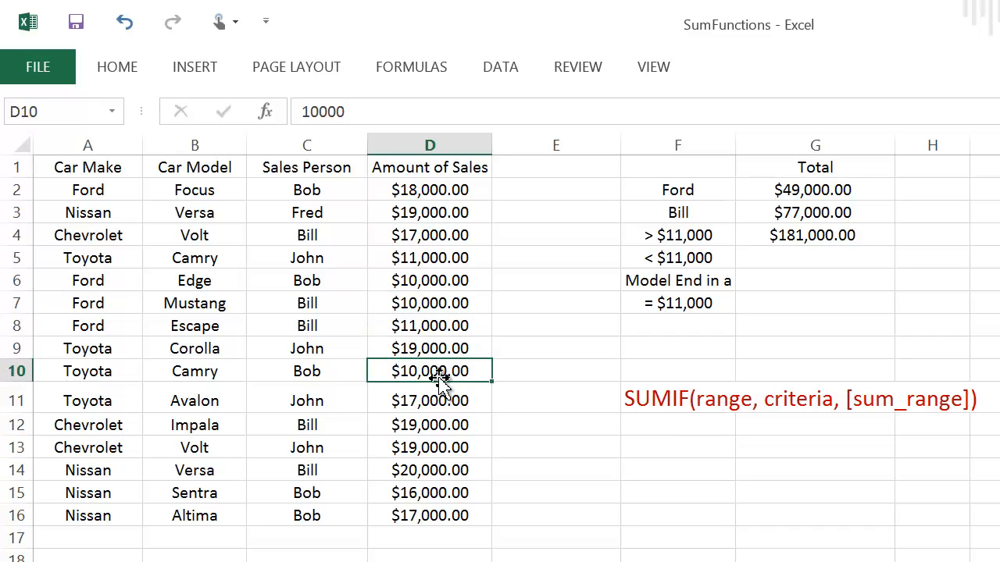
{"action": "left_click", "coordinate": [773, 262]}
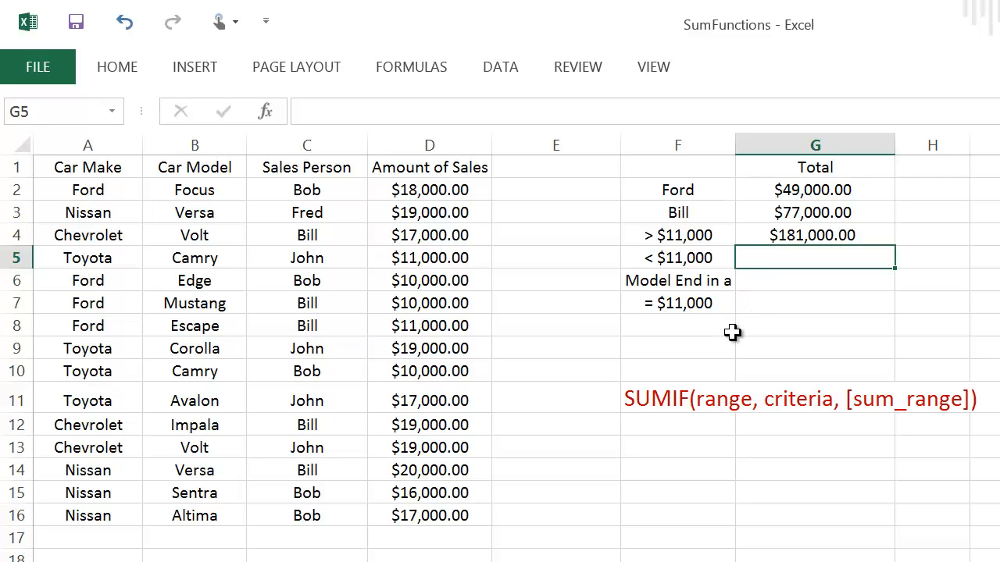
{"action": "left_click", "coordinate": [785, 235]}
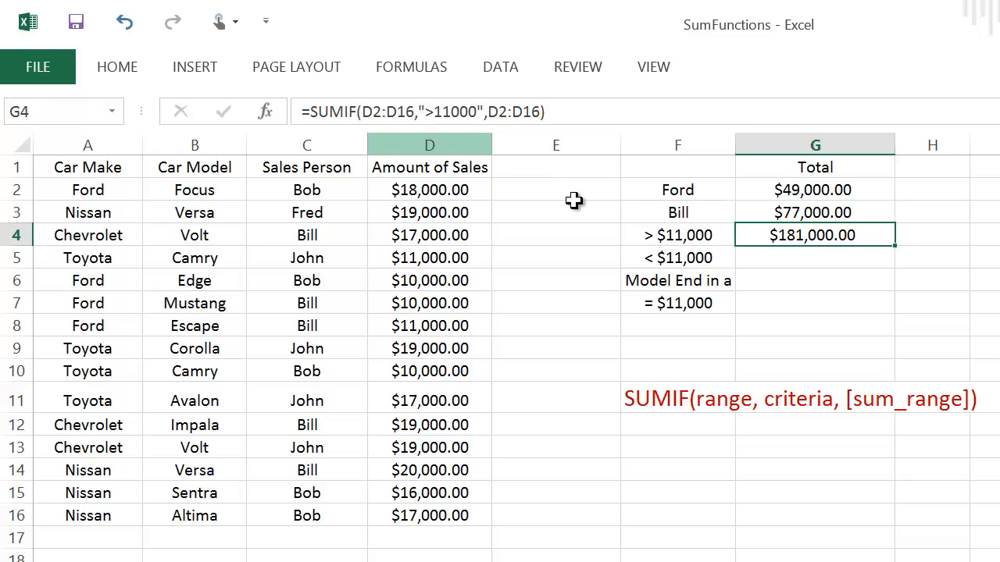
In G5, start a SUMIF formula with D2:D16 as the range and "<11000" in quotation marks as the criteria
{"action": "left_click", "coordinate": [780, 260]}
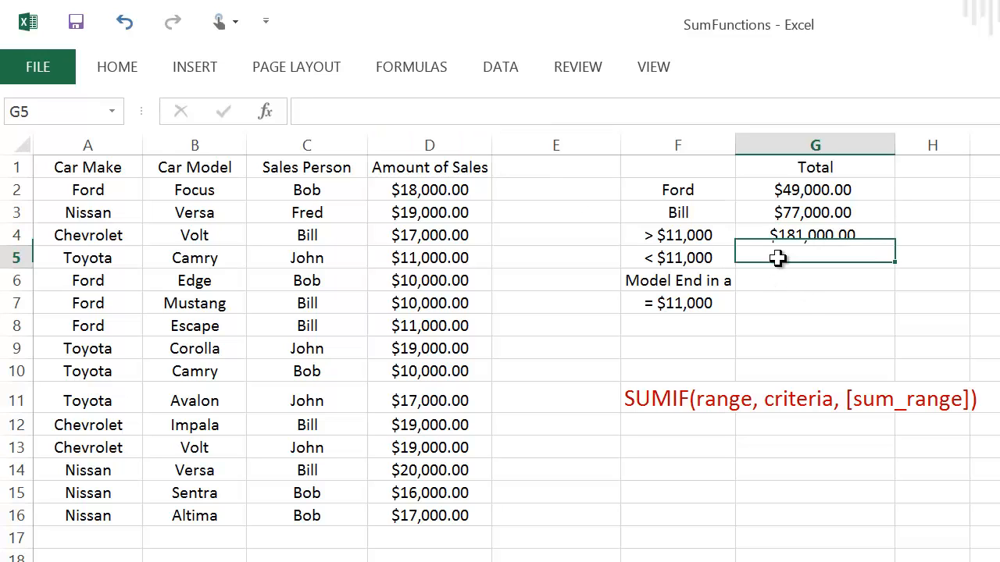
{"action": "type", "text": "="}
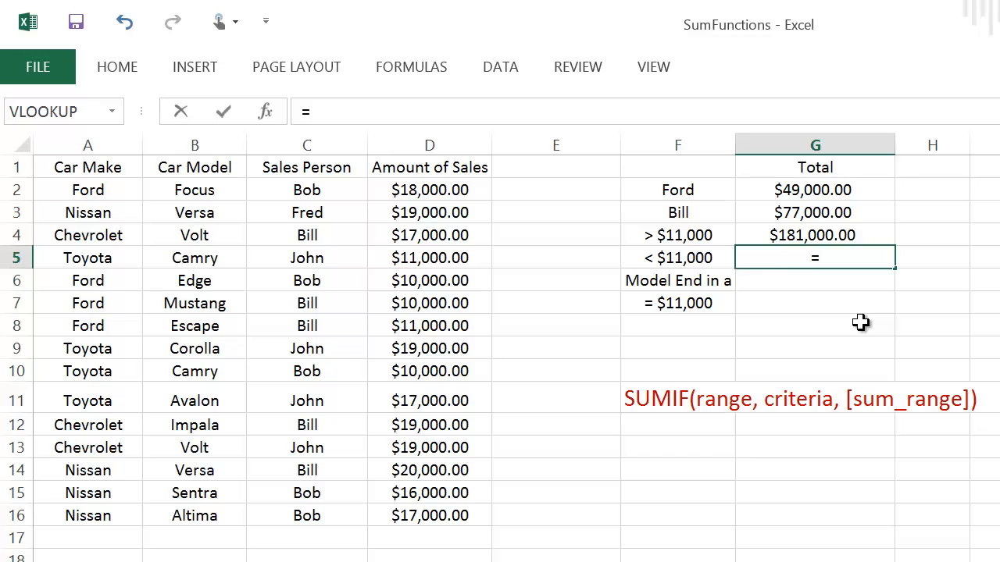
{"action": "type", "text": "sum"}
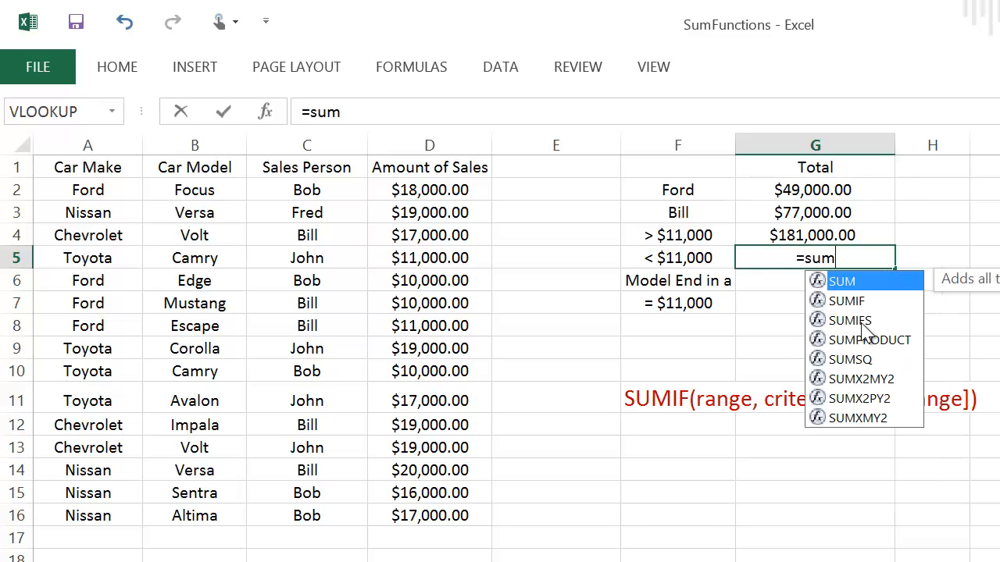
{"action": "double_click", "coordinate": [852, 302]}
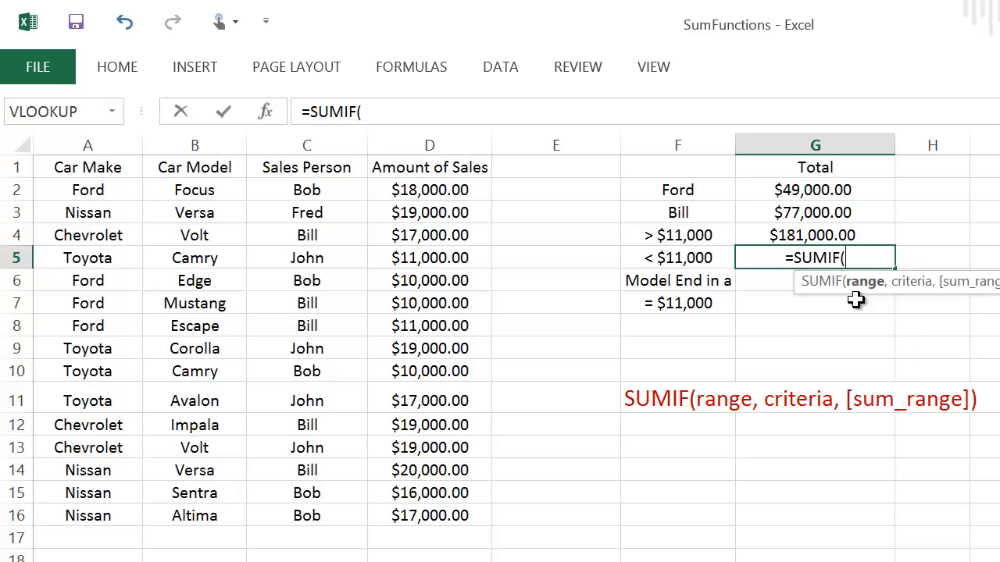
{"action": "left_click", "coordinate": [472, 189]}
{"action": "left_click_drag", "start_coordinate": [472, 190], "coordinate": [458, 521]}
{"action": "type", "text": ","}
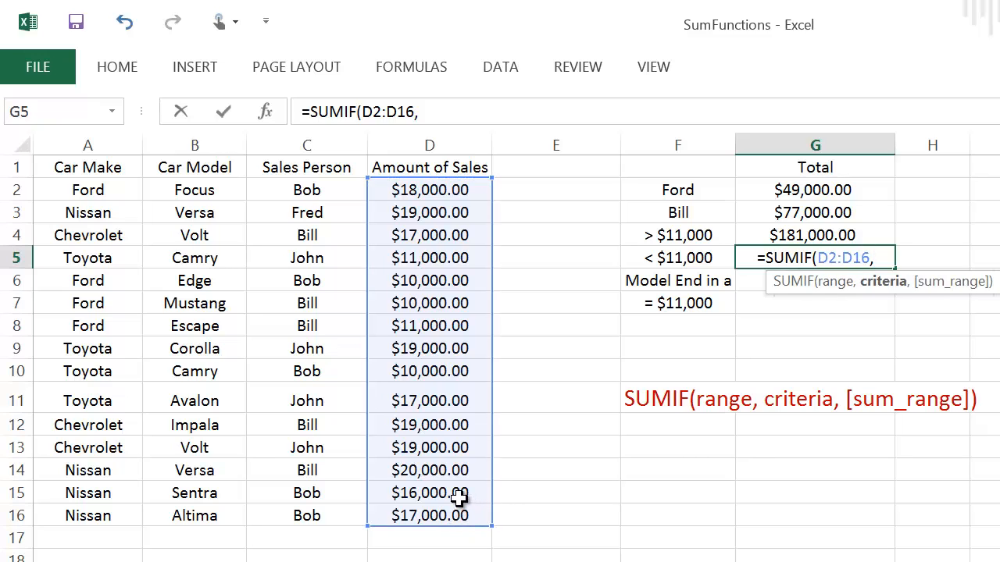
{"action": "type", "text": "<"}
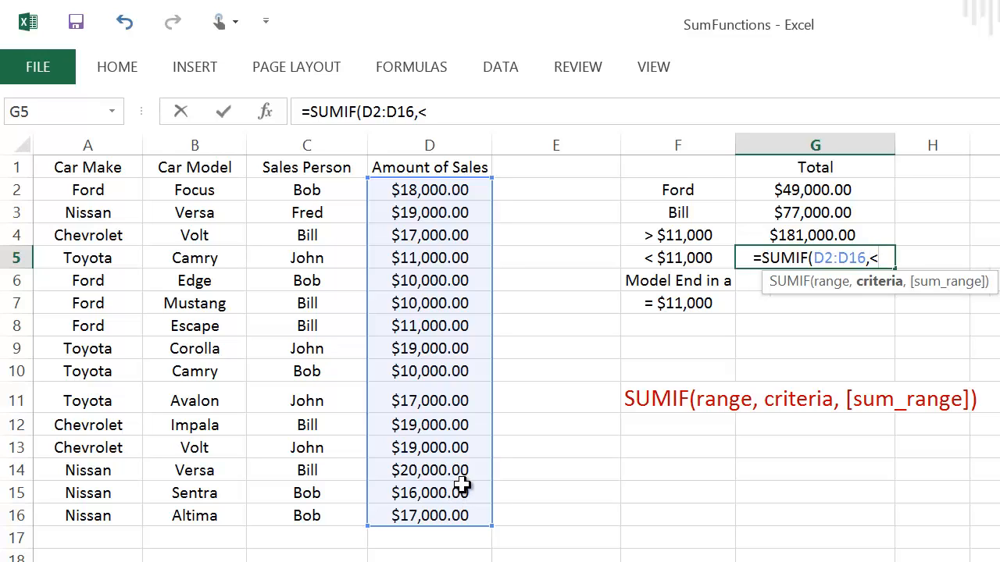
{"action": "type", "text": "1"}
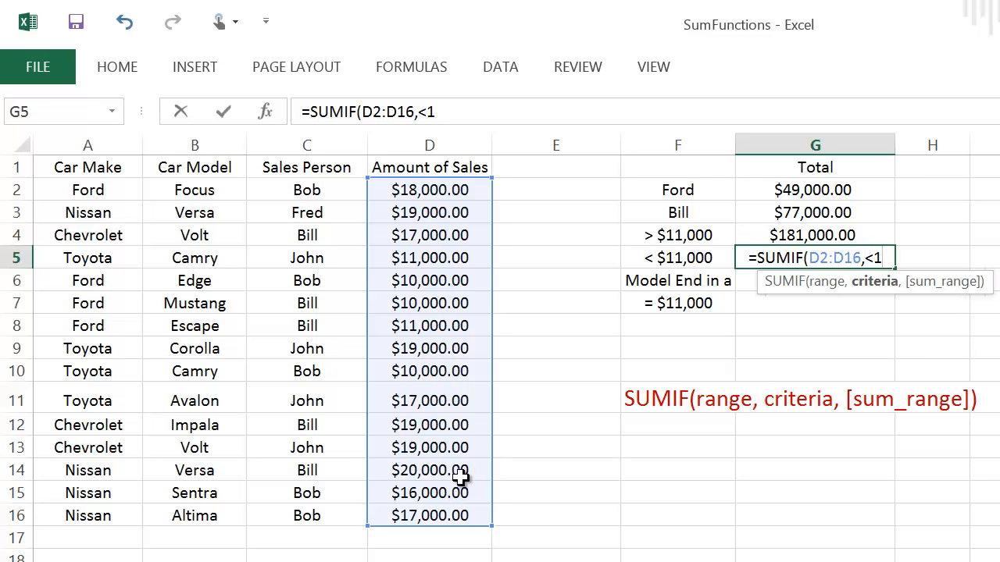
{"action": "type", "text": "10"}
{"action": "type", "text": "00"}
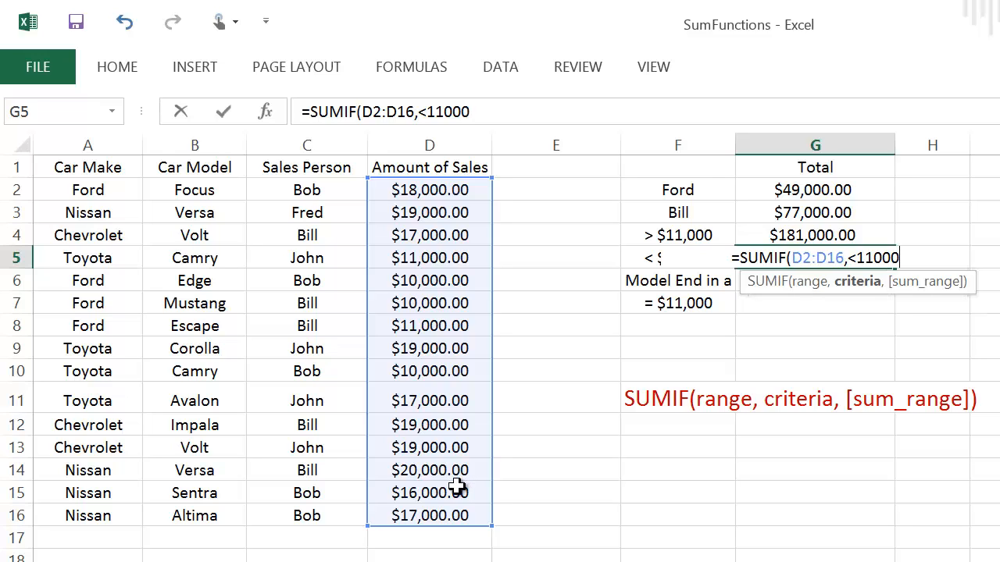
{"action": "type", "text": "\""}
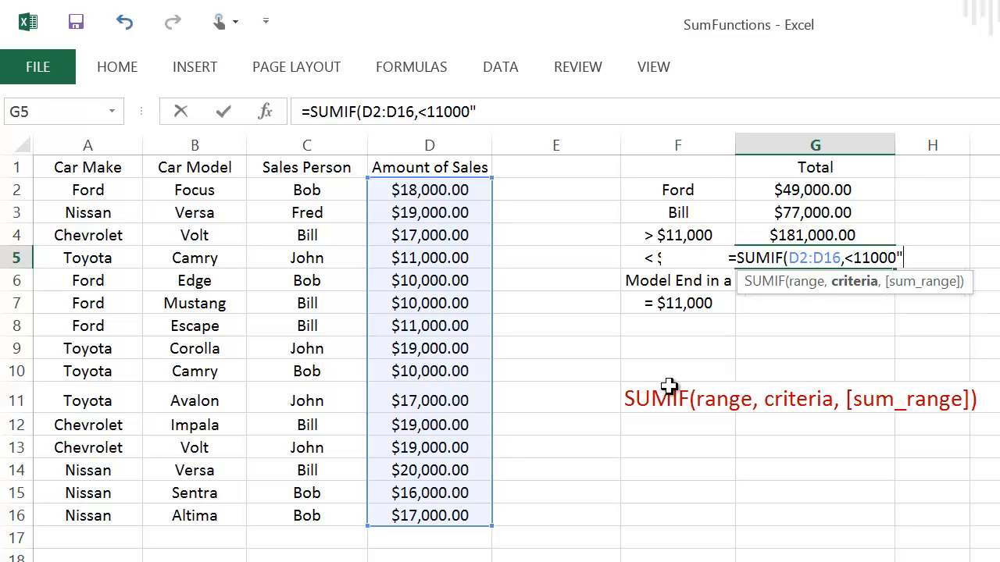
{"action": "left_click", "coordinate": [844, 259]}
{"action": "type", "text": "\""}
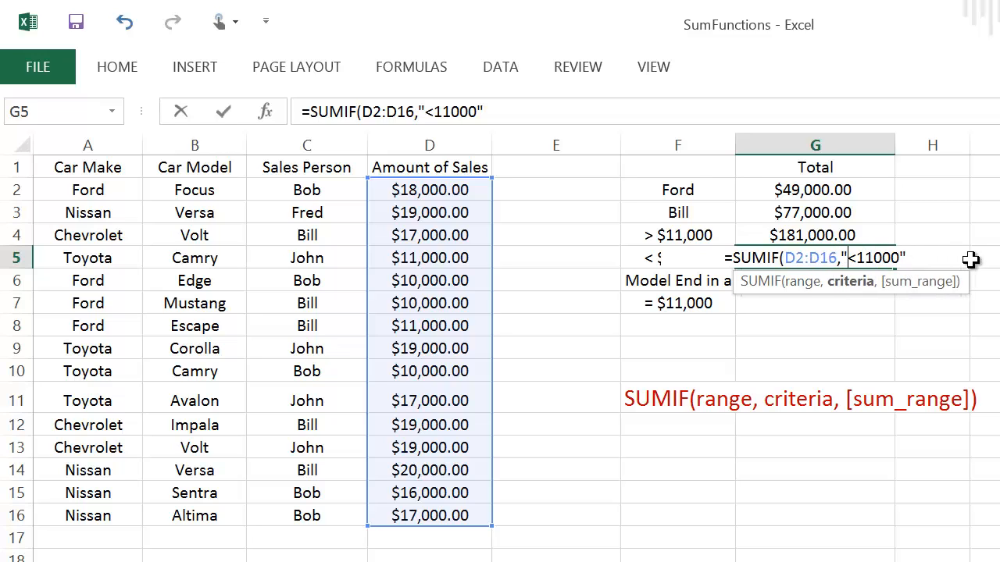
Complete the SUMIF formula in G5 with D2:D16 as the sum range and enter it
{"action": "left_click", "coordinate": [908, 258]}
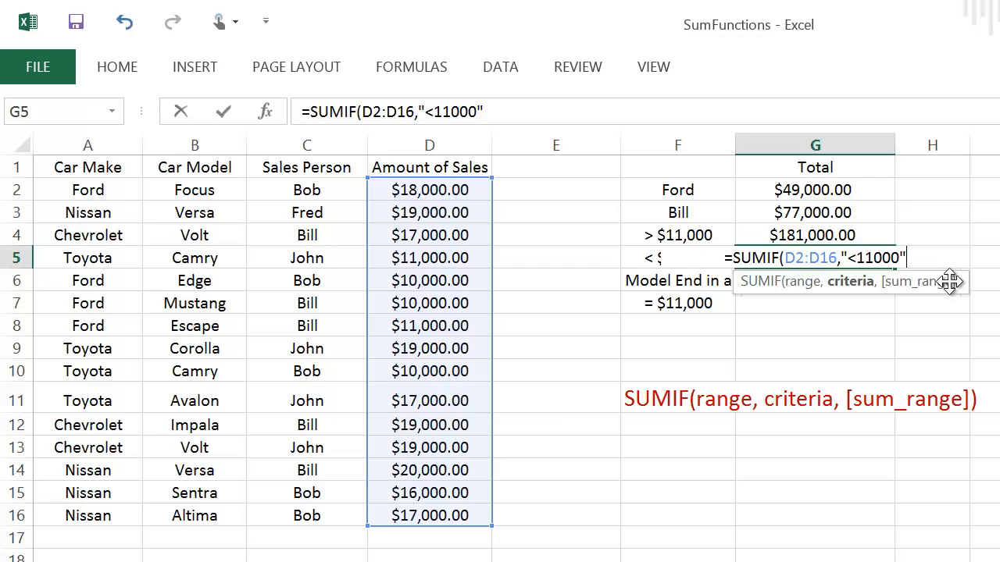
{"action": "left_click", "coordinate": [508, 115]}
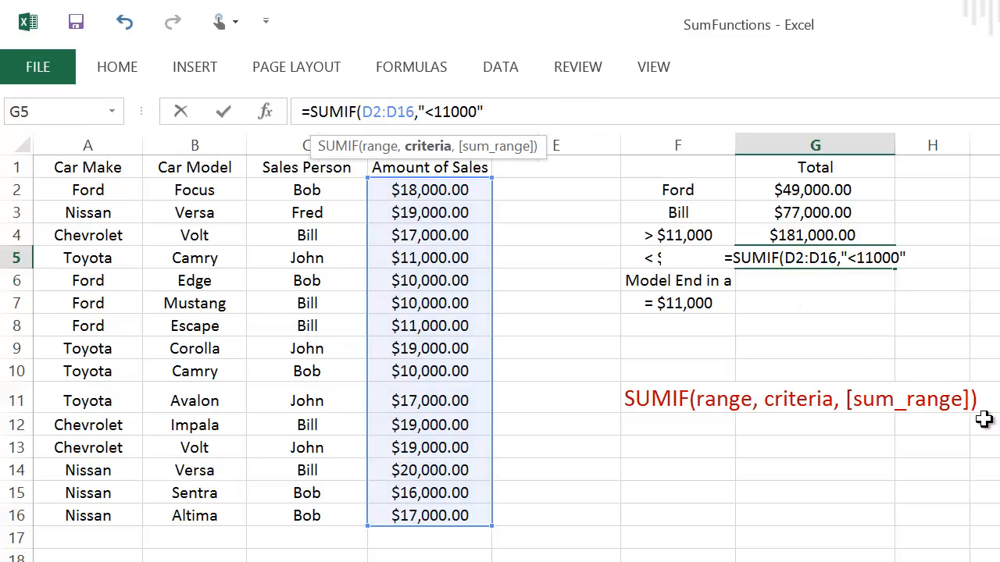
{"action": "type", "text": ","}
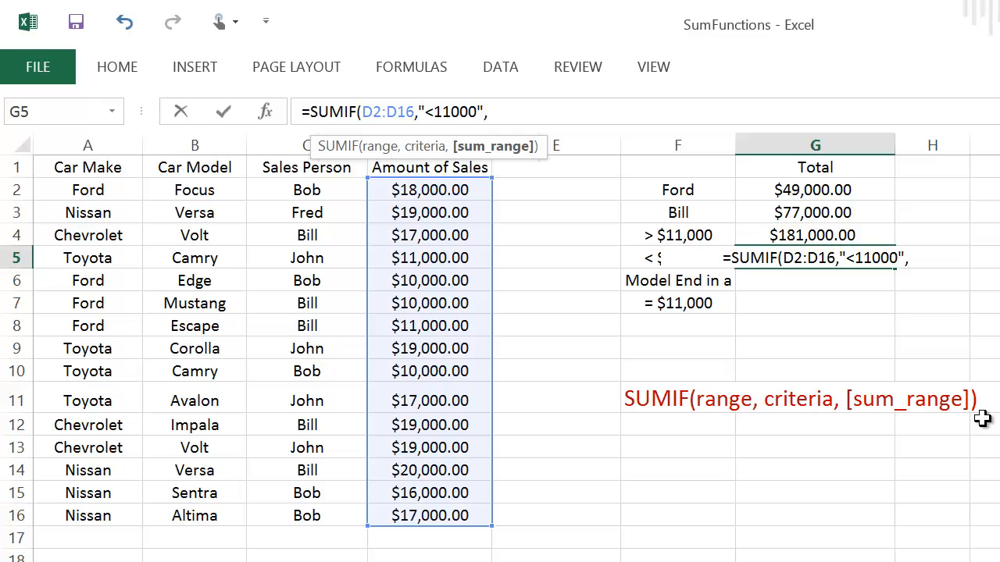
{"action": "left_click", "coordinate": [420, 195]}
{"action": "left_click_drag", "start_coordinate": [420, 197], "coordinate": [444, 512]}
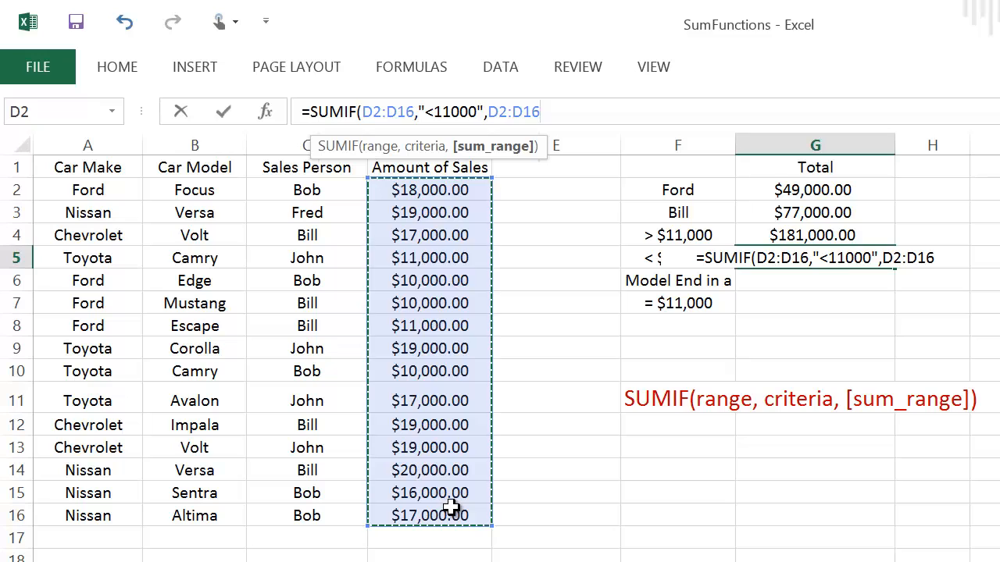
{"action": "key", "text": "Return"}
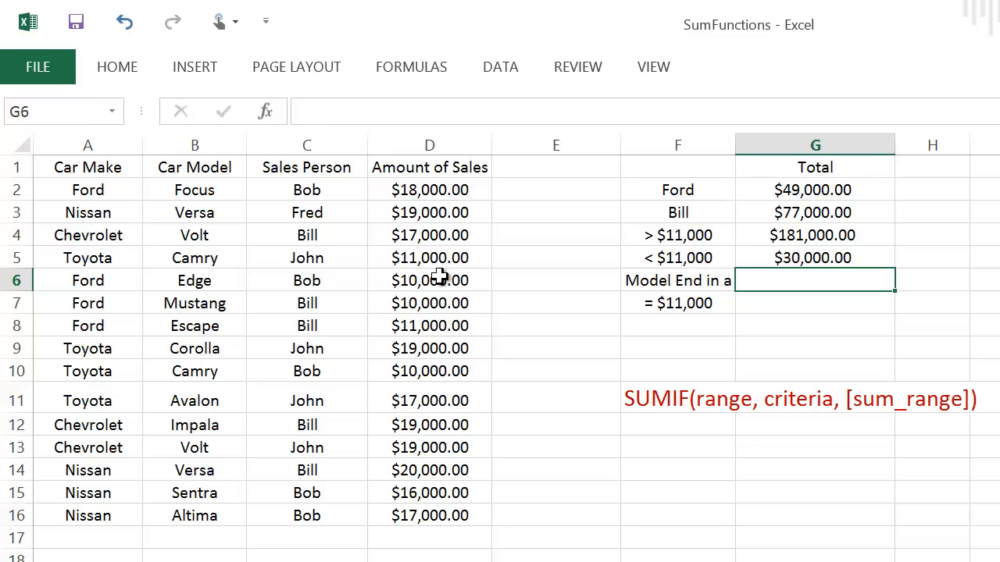
Examine the sales amounts in D6, D7 and D10 against the under-$11,000 criterion
{"action": "left_click_drag", "start_coordinate": [439, 276], "coordinate": [449, 303]}
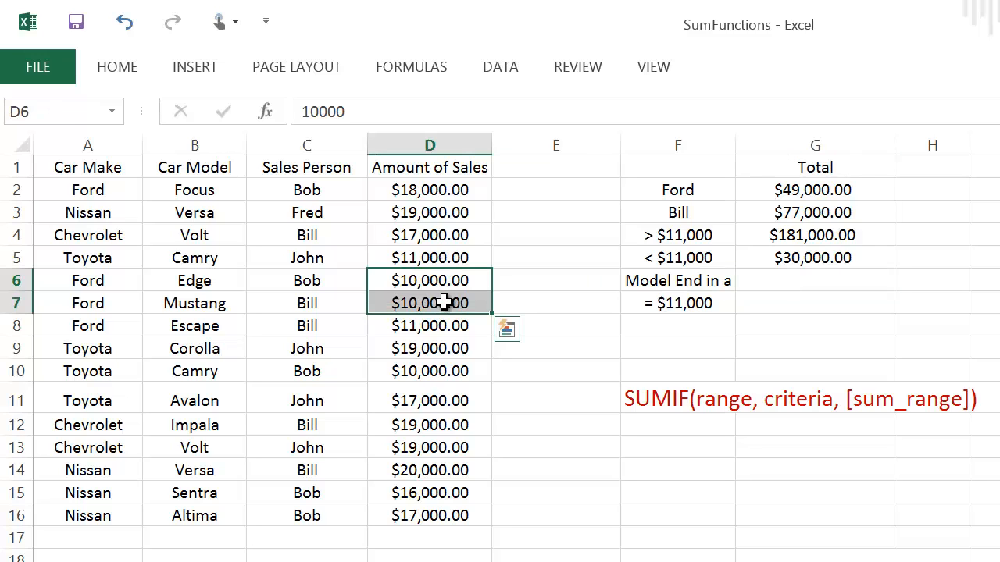
{"action": "left_click", "coordinate": [446, 373], "text": "ctrl"}
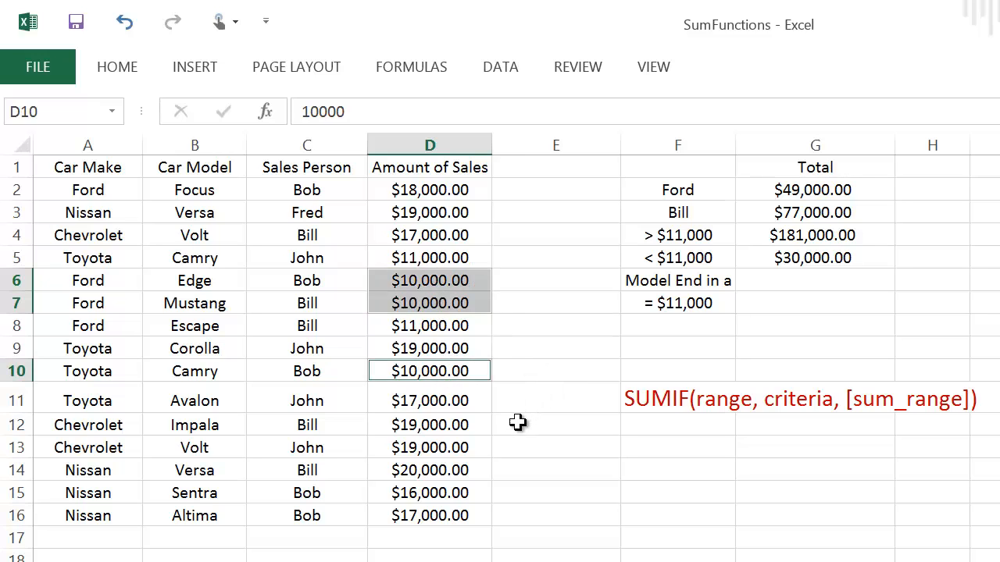
{"action": "left_click", "coordinate": [795, 280]}
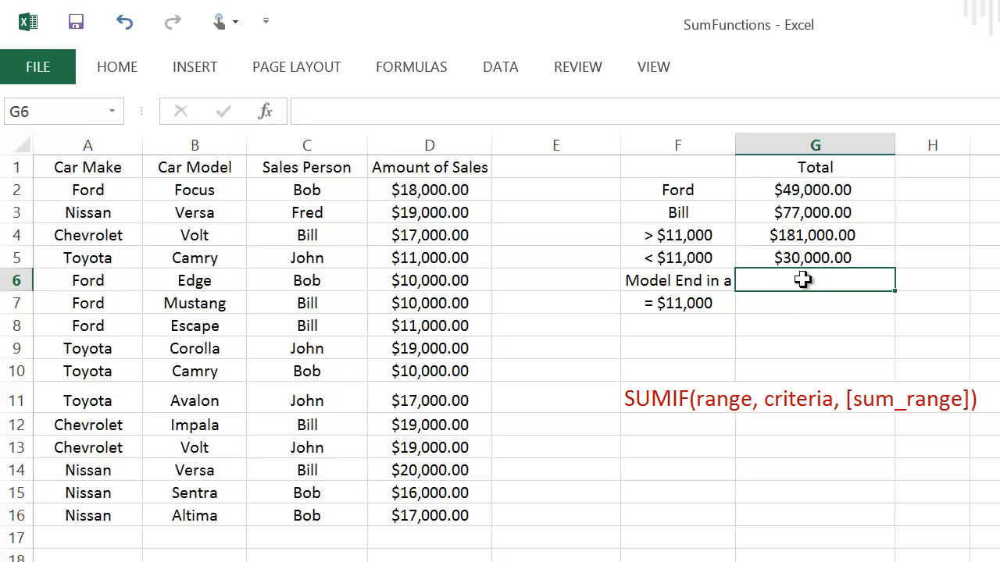
In G7, start a SUMIF formula with the sales amounts D2:D16 as the range
{"action": "left_click", "coordinate": [762, 303]}
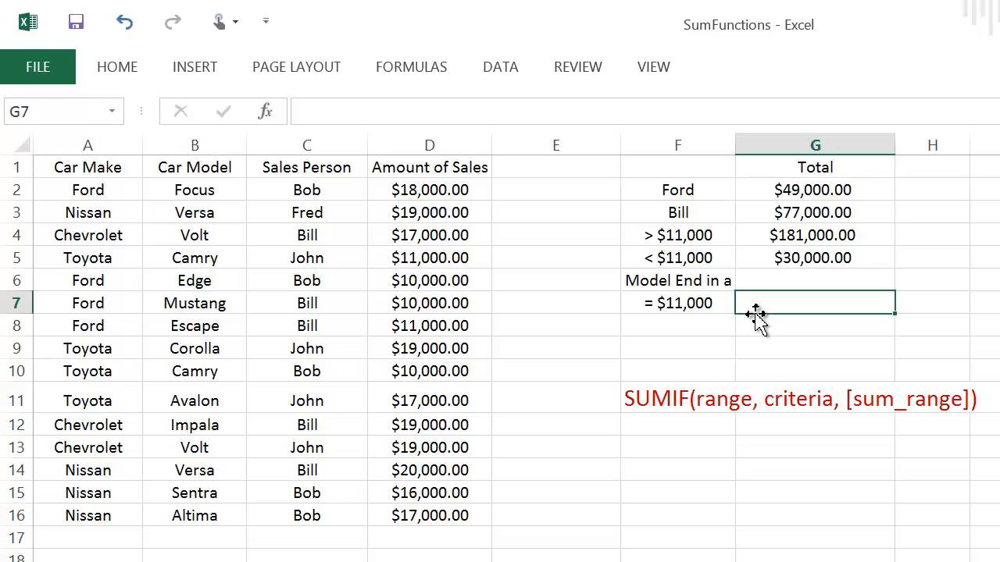
{"action": "type", "text": "="}
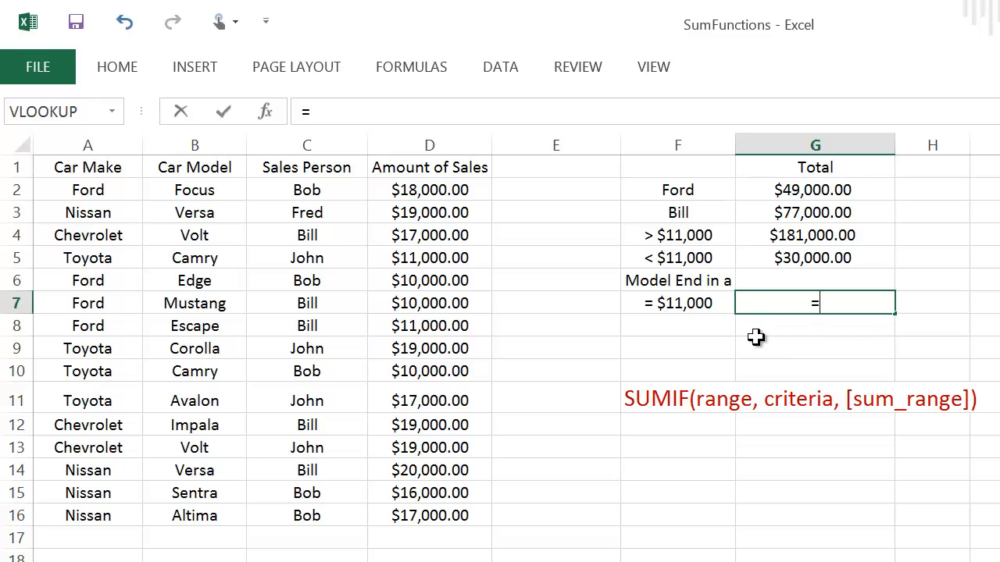
{"action": "type", "text": "s"}
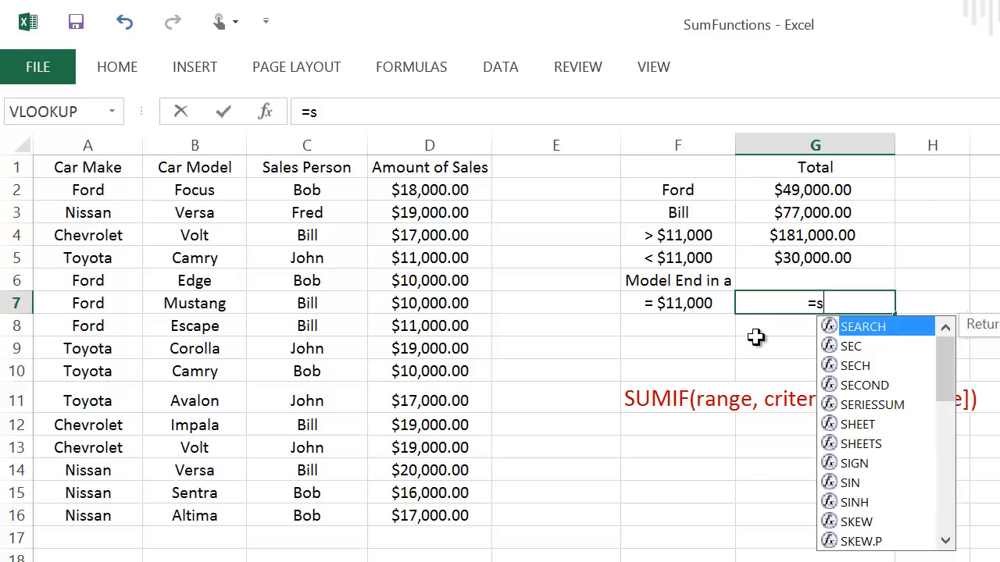
{"action": "type", "text": "umi"}
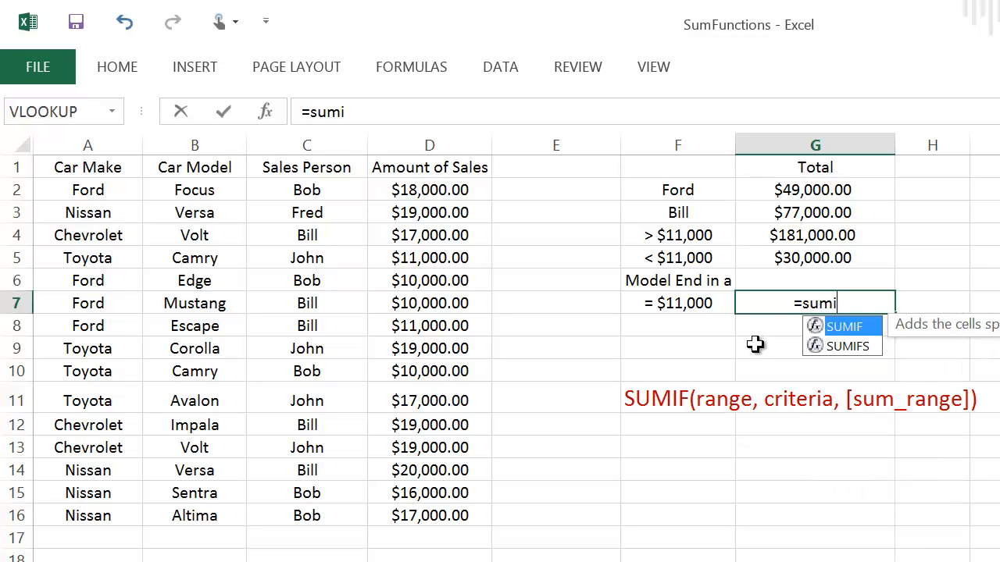
{"action": "type", "text": "ff"}
{"action": "key", "text": "BackSpace"}
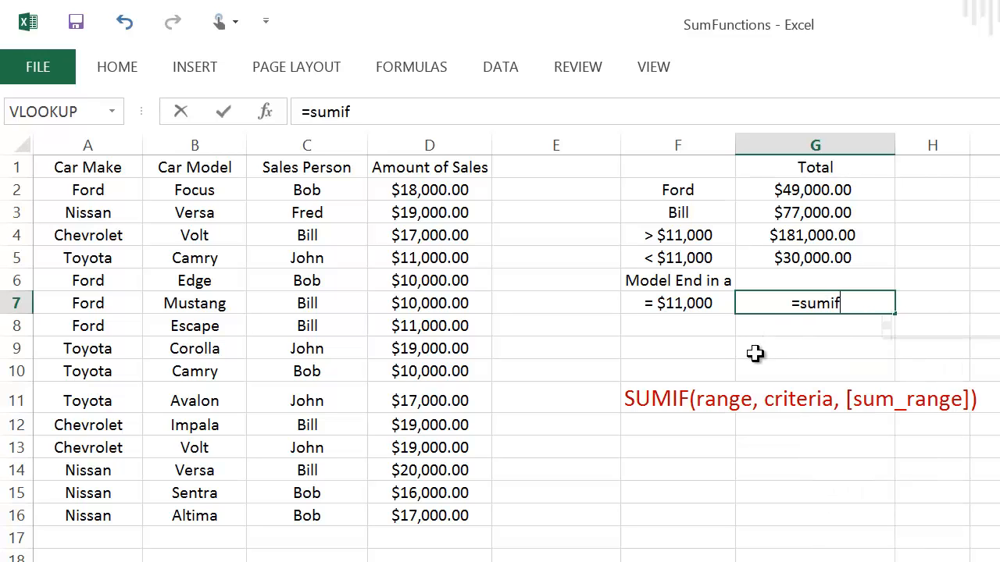
{"action": "double_click", "coordinate": [839, 326]}
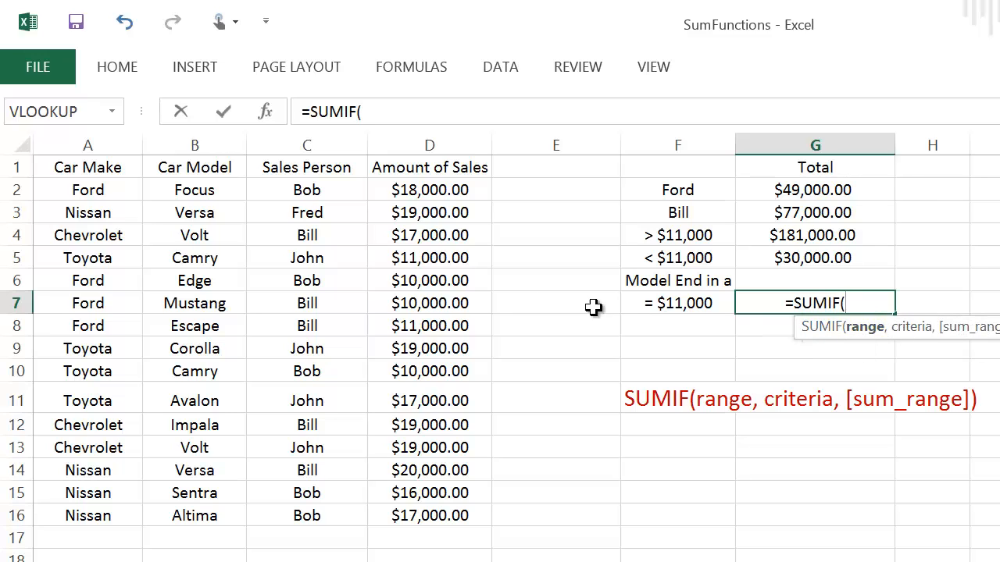
{"action": "left_click_drag", "start_coordinate": [441, 189], "coordinate": [462, 522]}
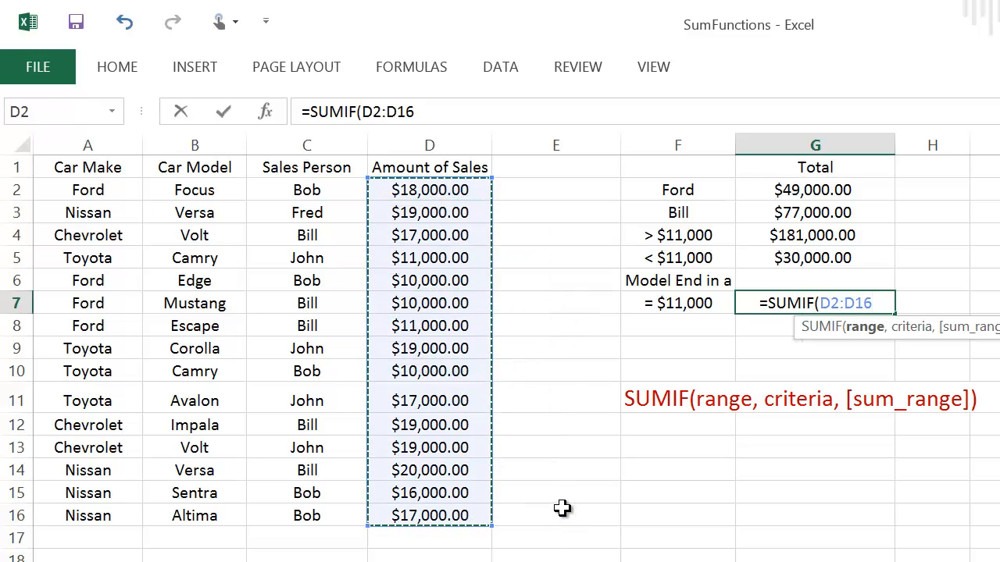
{"action": "type", "text": ","}
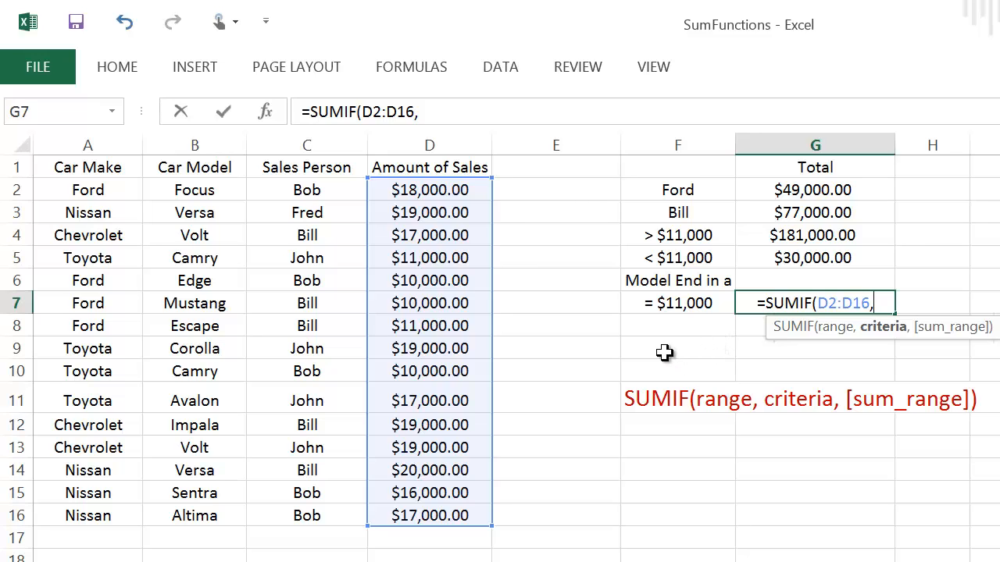
Complete the SUMIF formula in G7 with 11000 as the criteria and D2:D16 as the sum range, and enter it
{"action": "type", "text": "110"}
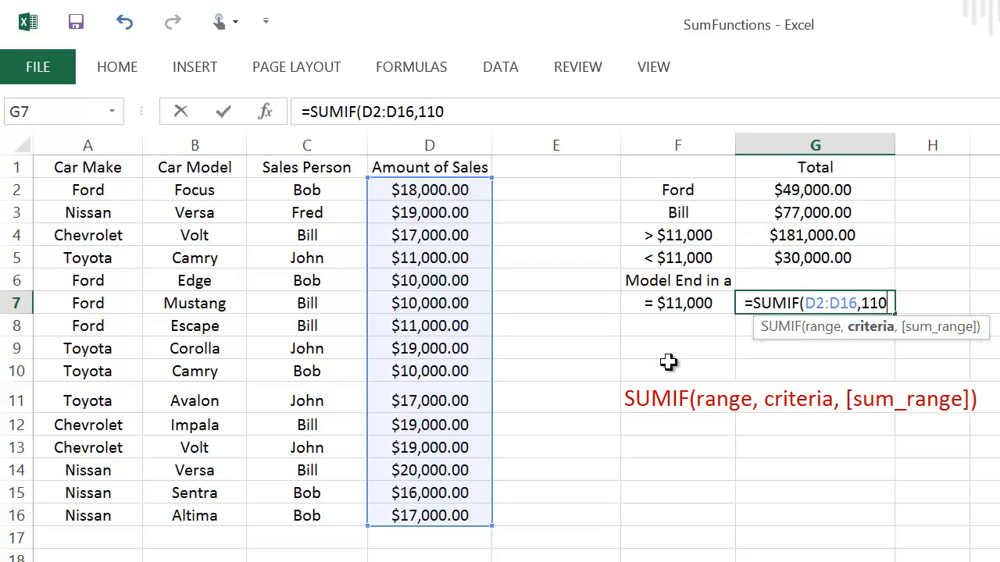
{"action": "type", "text": "00"}
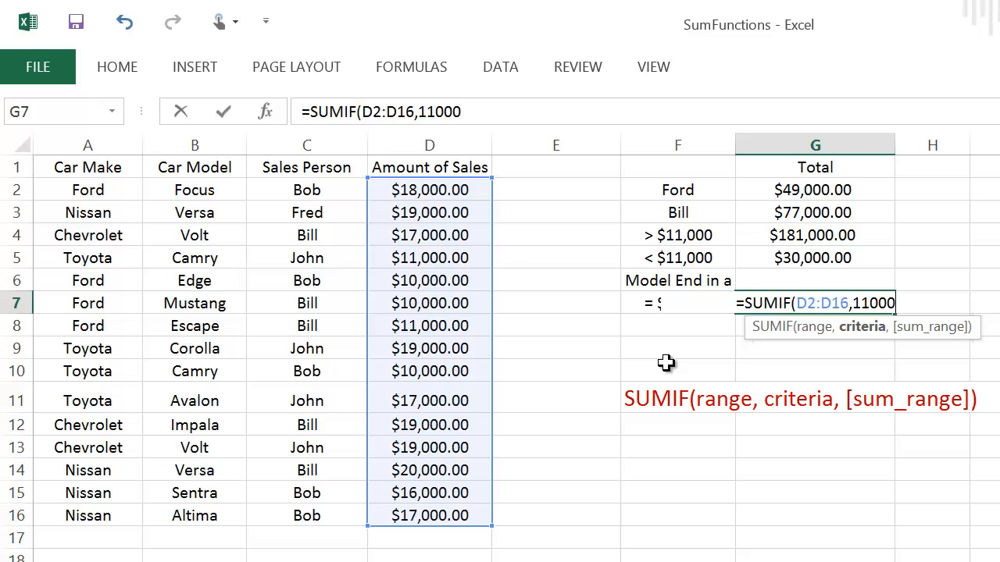
{"action": "type", "text": ","}
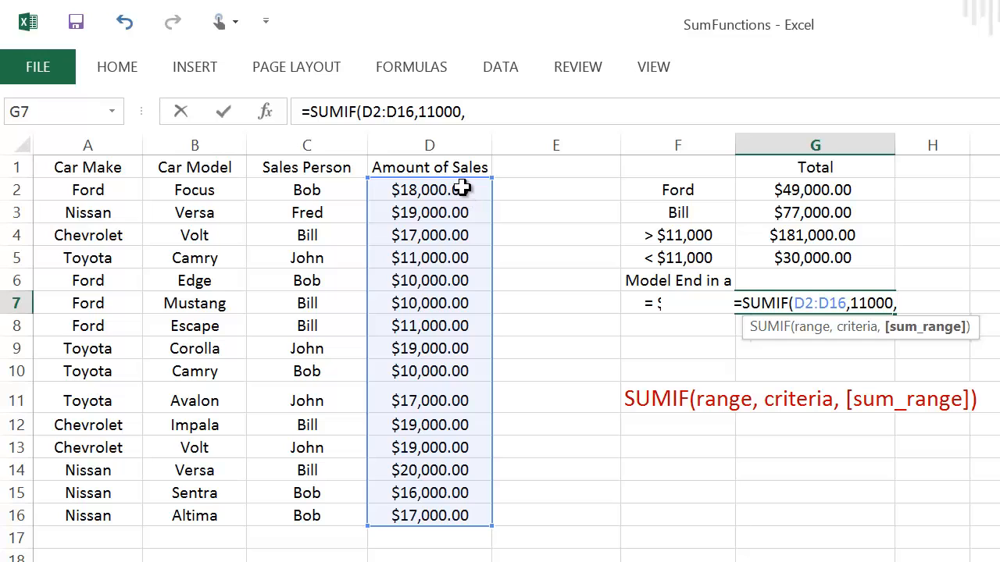
{"action": "left_click_drag", "start_coordinate": [462, 188], "coordinate": [448, 515]}
{"action": "key", "text": "Return"}
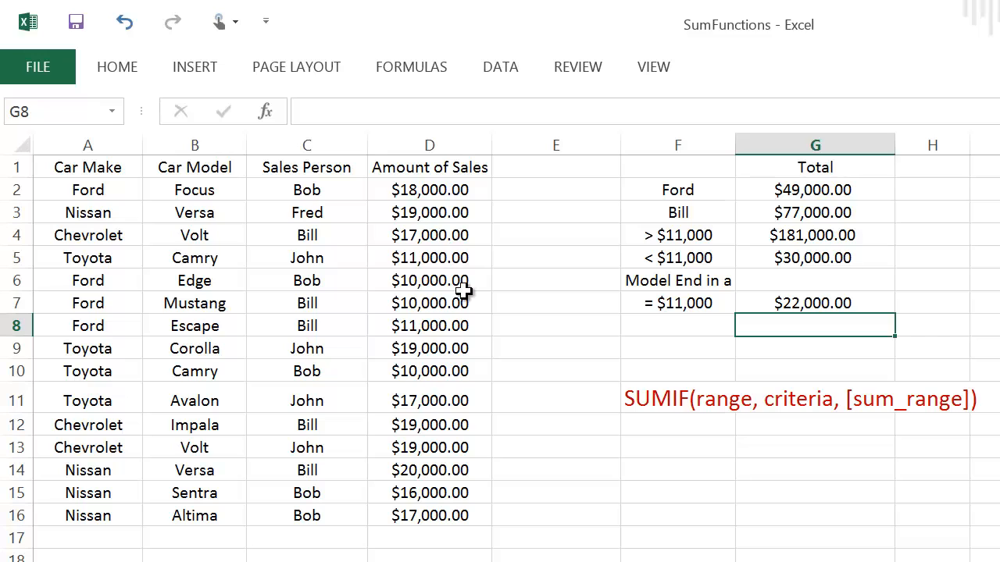
Examine the sales amounts in D5 and D8 against the equal-to-$11,000 criterion
{"action": "left_click", "coordinate": [467, 261]}
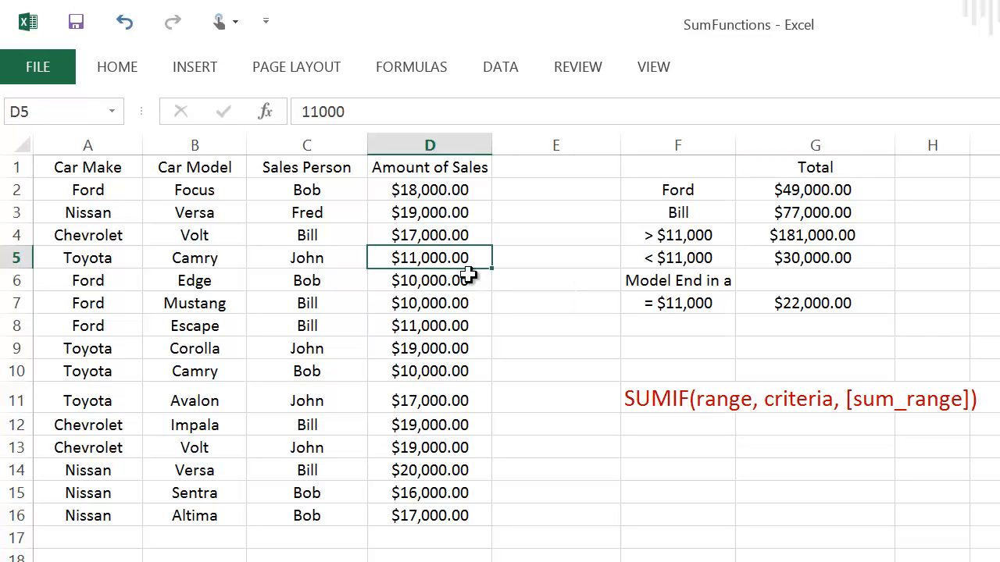
{"action": "left_click", "coordinate": [460, 327], "text": "ctrl"}
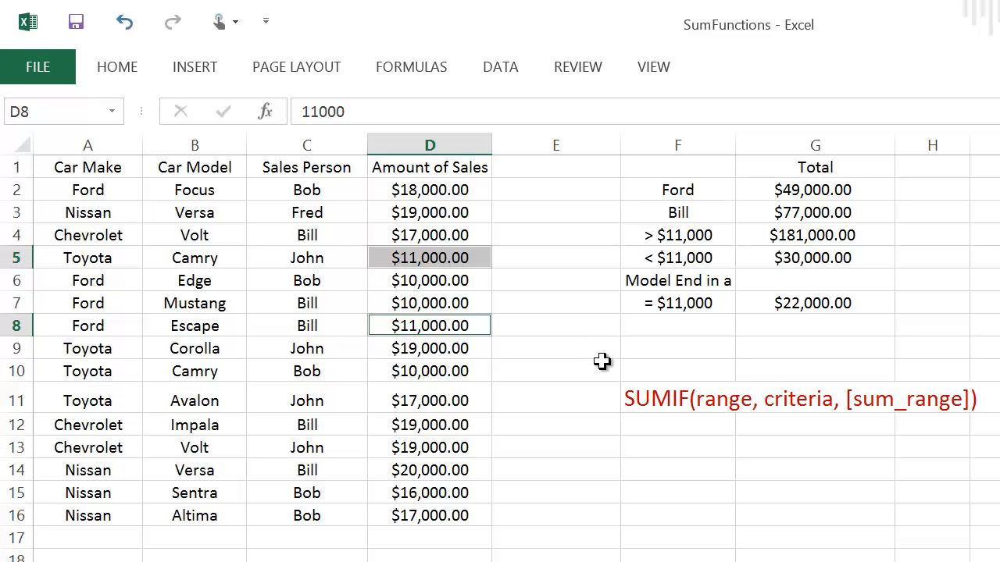
In G6, start a SUMIF formula with the car models B2:B16 as the range
{"action": "left_click", "coordinate": [785, 282]}
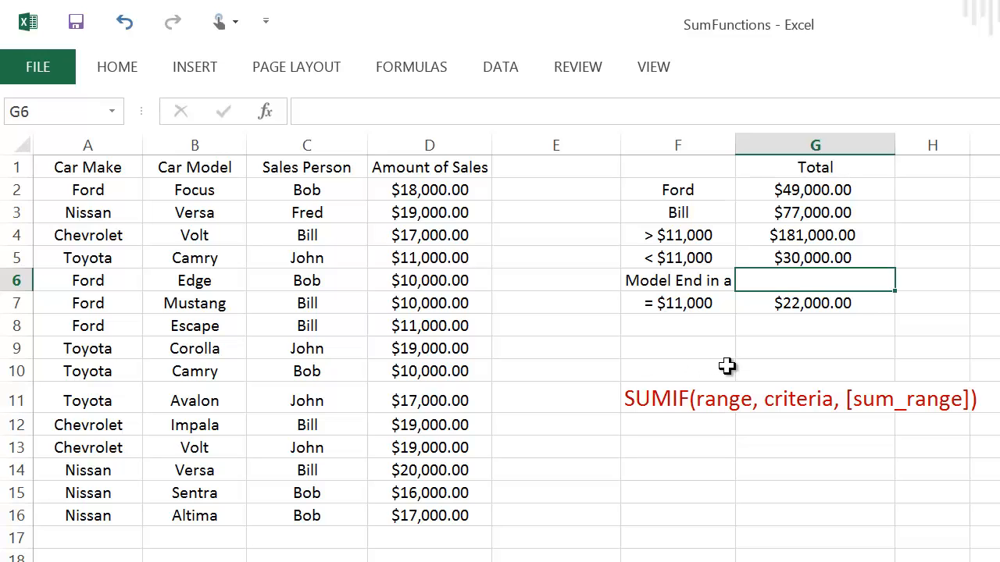
{"action": "type", "text": "="}
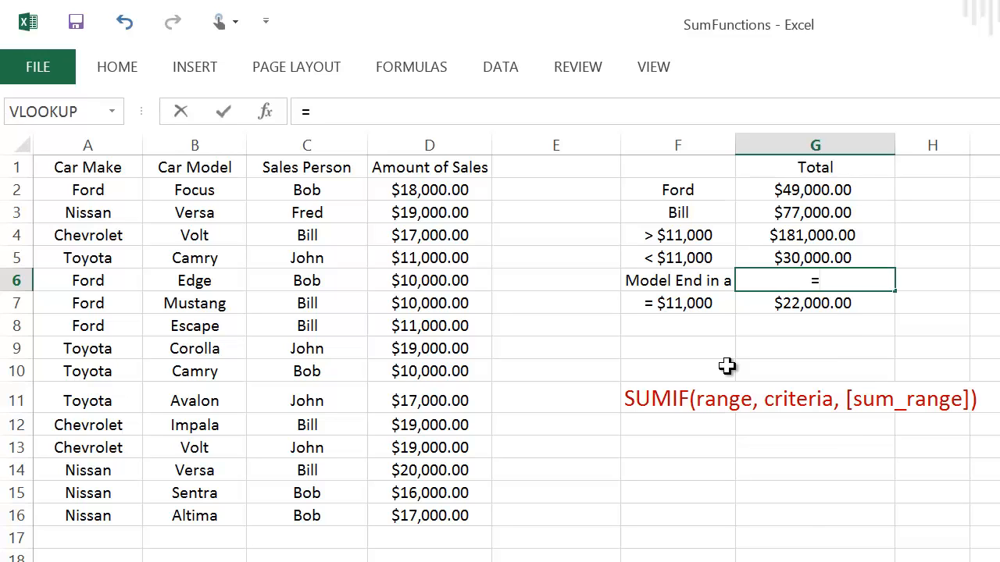
{"action": "type", "text": "sumi"}
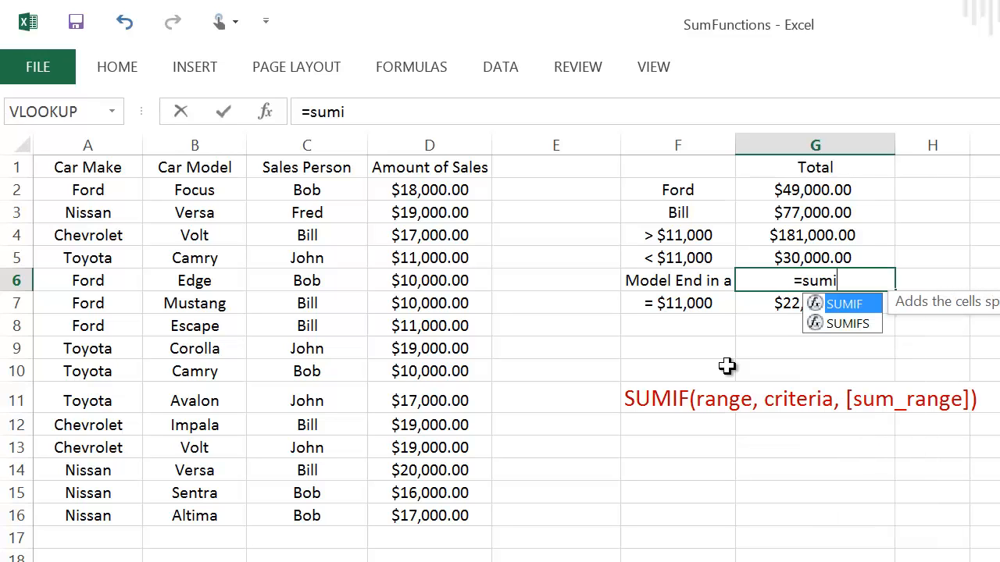
{"action": "type", "text": "f"}
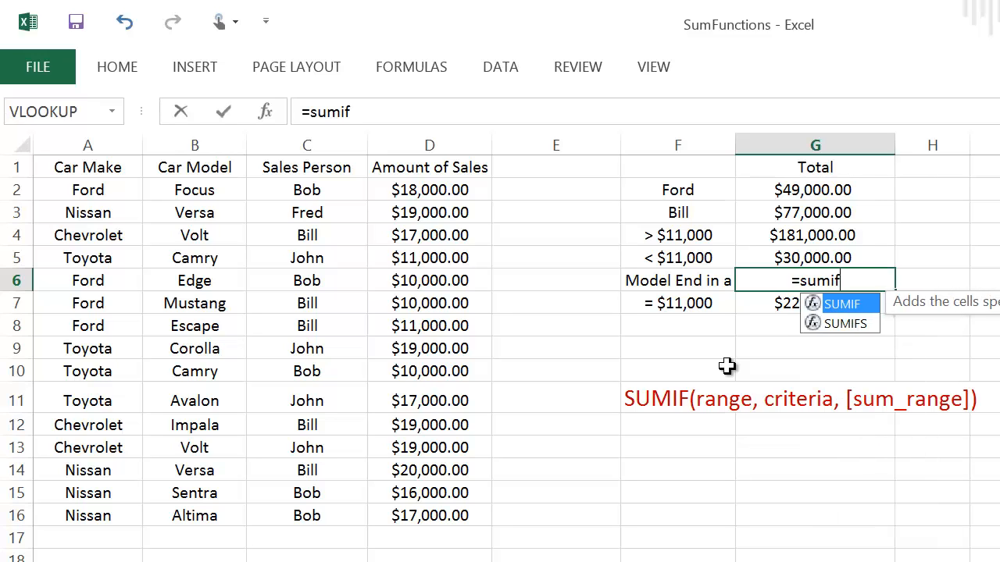
{"action": "double_click", "coordinate": [843, 311]}
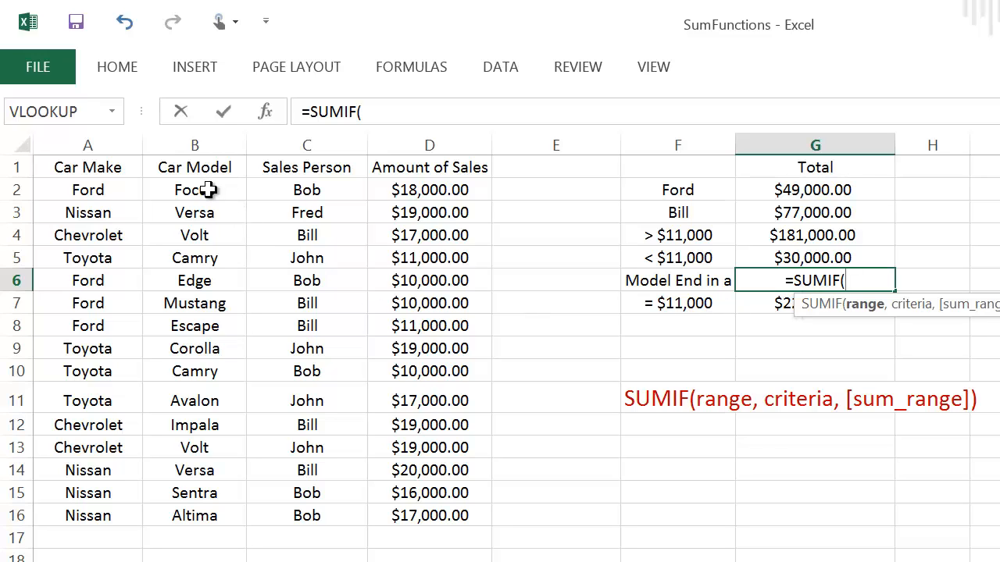
{"action": "left_click_drag", "start_coordinate": [208, 190], "coordinate": [222, 517]}
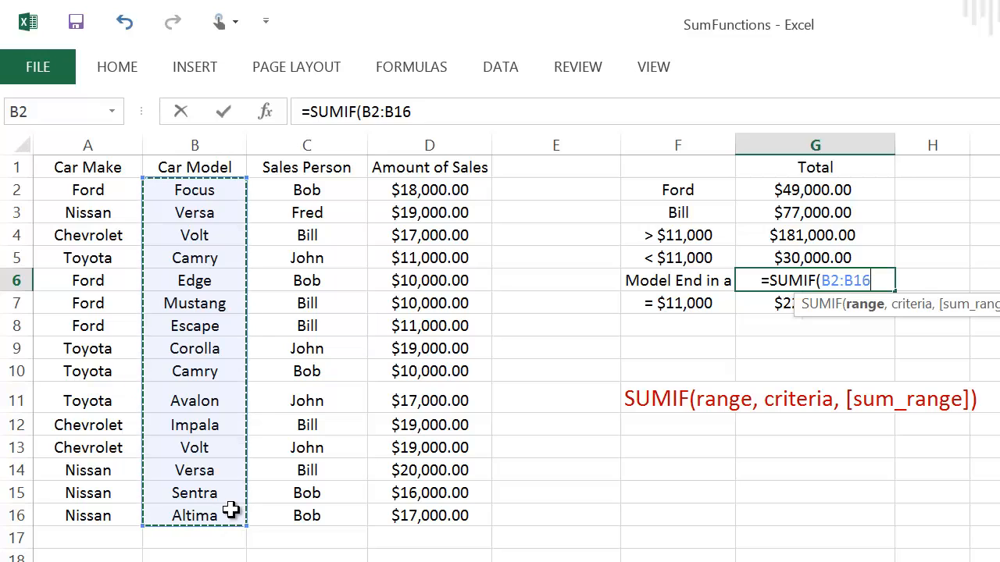
{"action": "type", "text": ","}
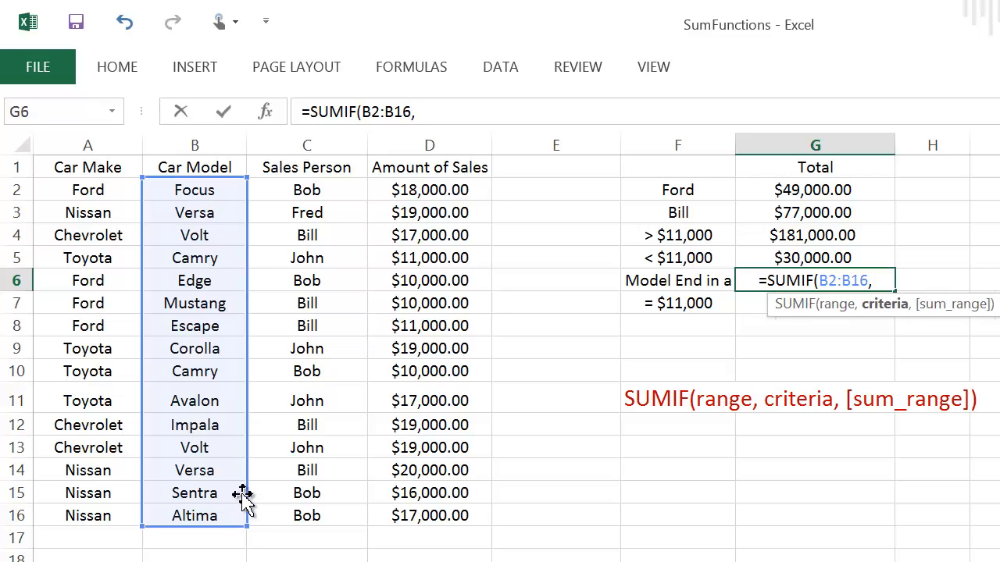
Complete the SUMIF formula in G6 with the wildcard criteria "*a" and D2:D16 as the sum range, and enter it
{"action": "type", "text": "\""}
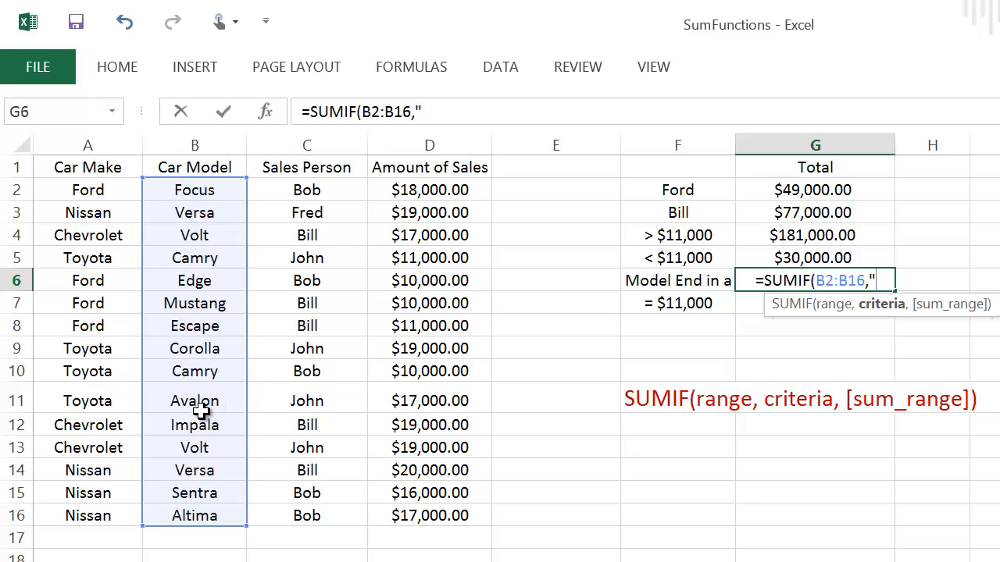
{"action": "type", "text": "*"}
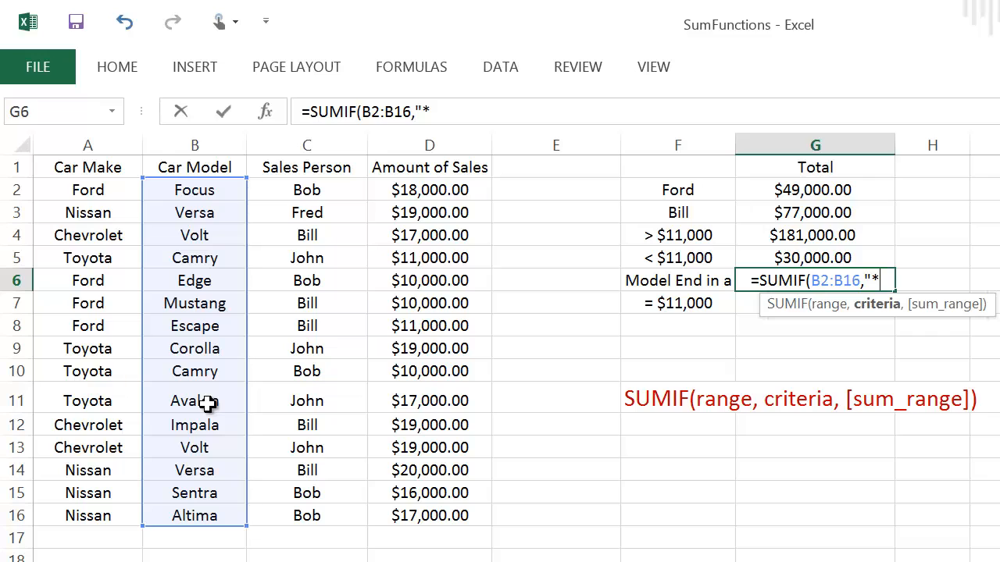
{"action": "type", "text": "a"}
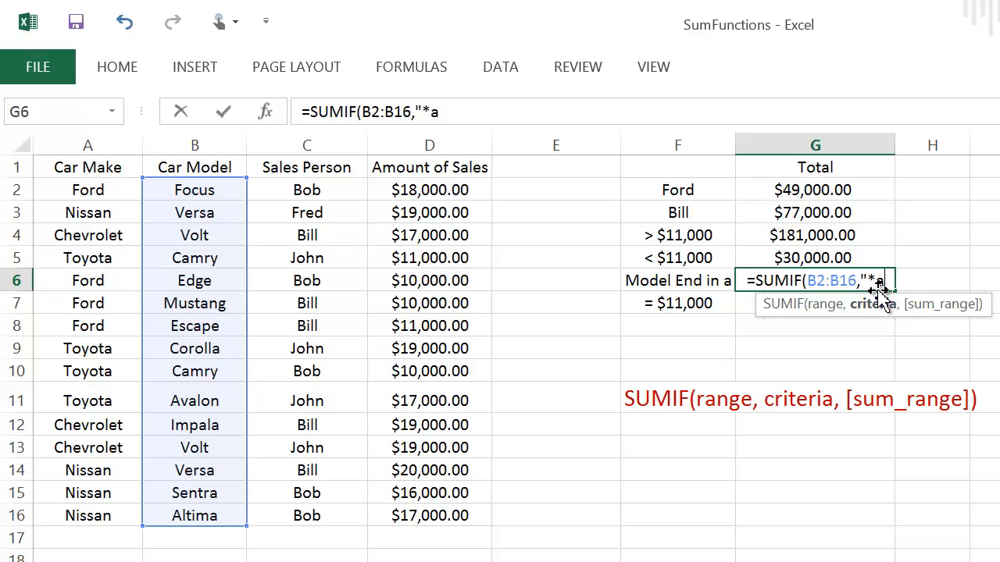
{"action": "type", "text": "\""}
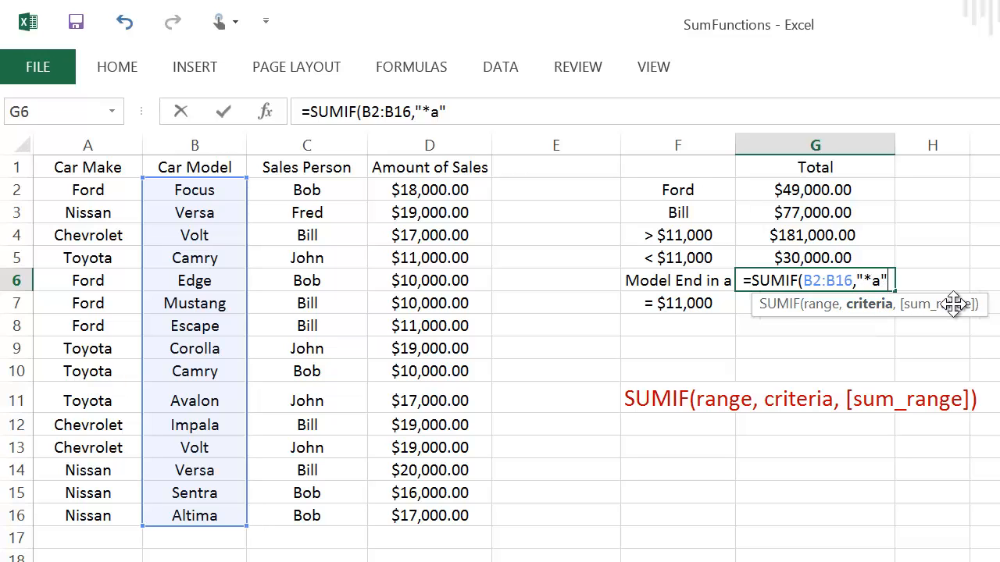
{"action": "type", "text": ","}
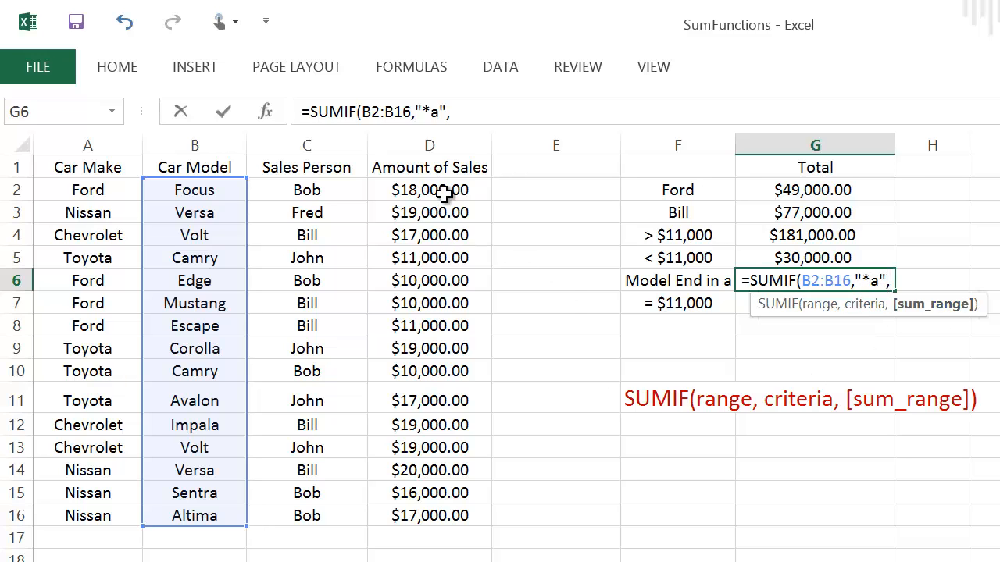
{"action": "left_click_drag", "start_coordinate": [444, 193], "coordinate": [436, 517]}
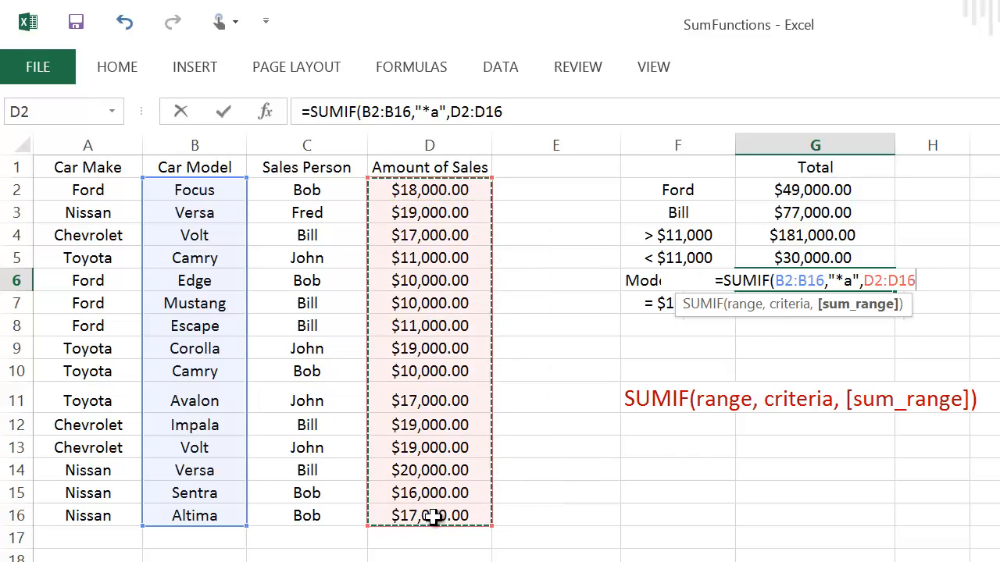
{"action": "key", "text": "Return"}
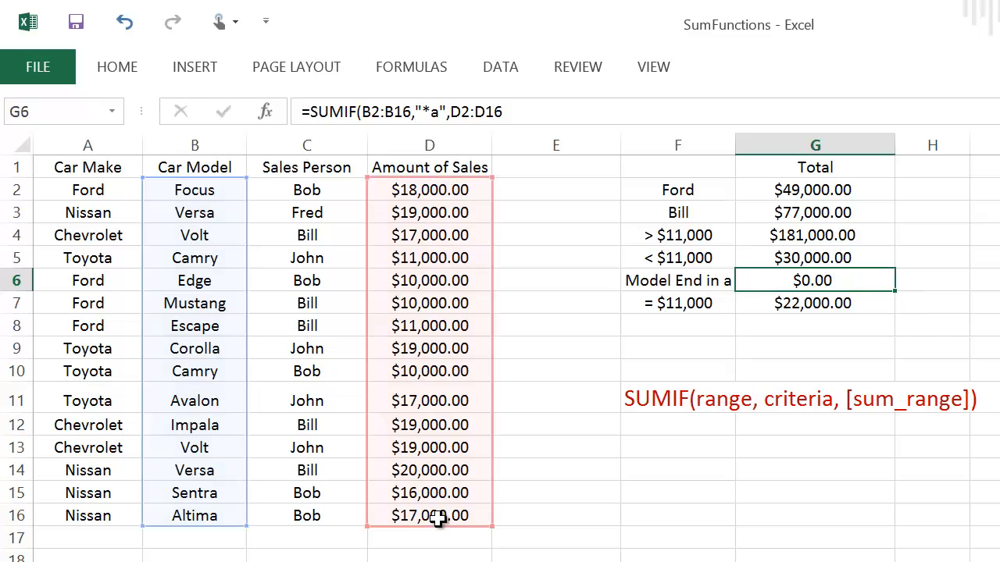